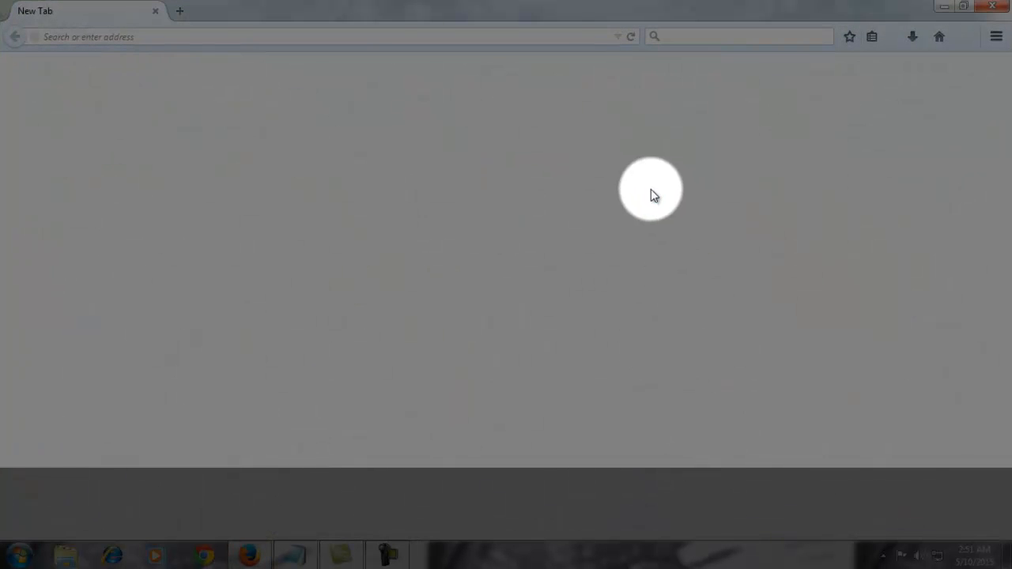
Step: Close the advertising page that opened and search the web for "xampp"
left_click(686, 40)
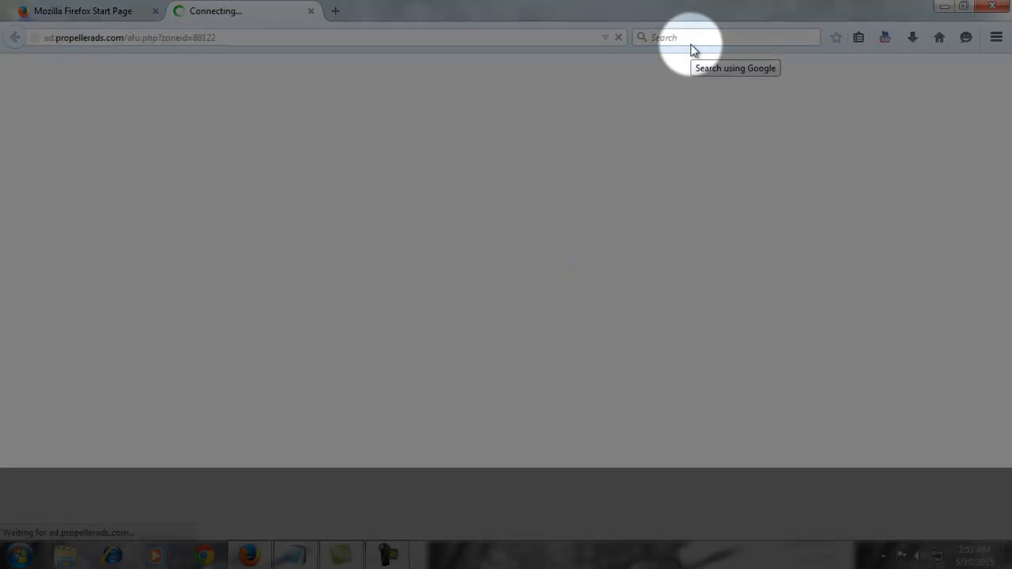
left_click(311, 11)
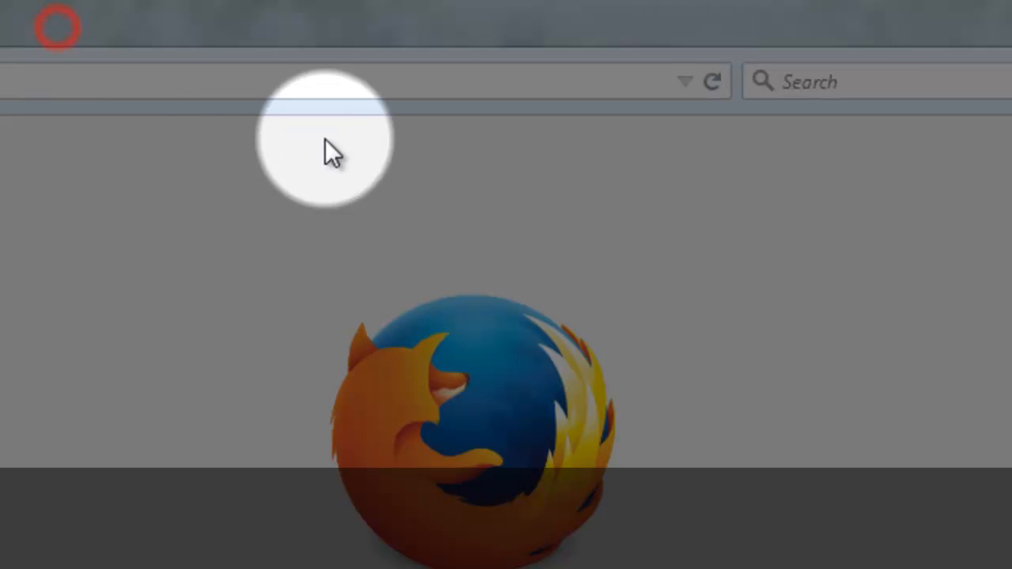
left_click(859, 86)
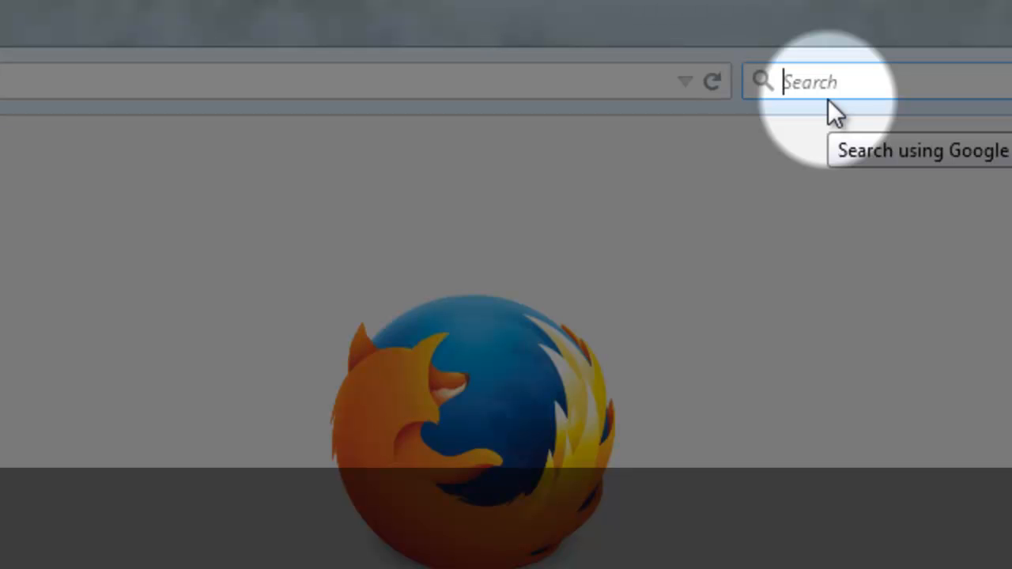
type("xa")
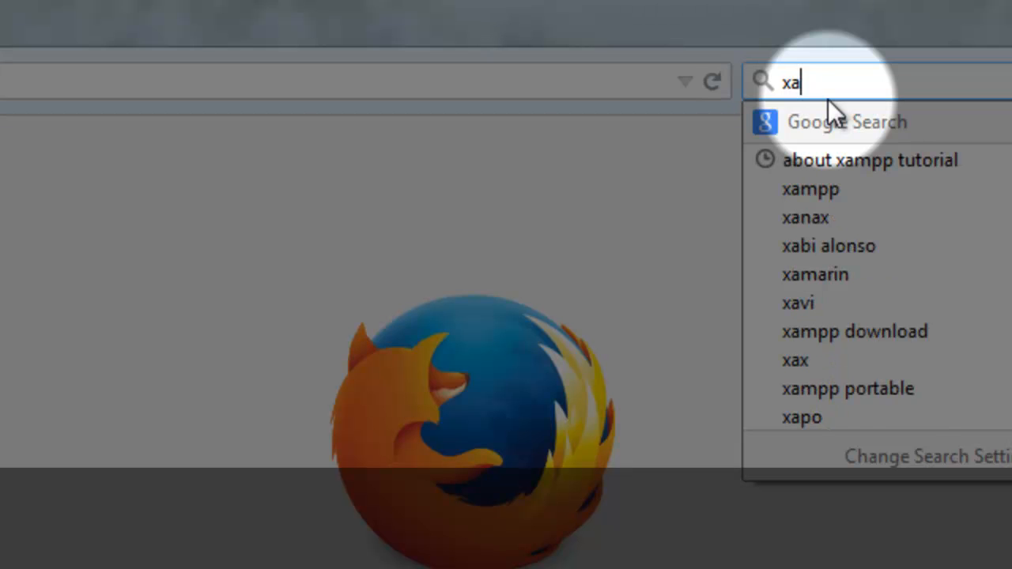
type("mpp")
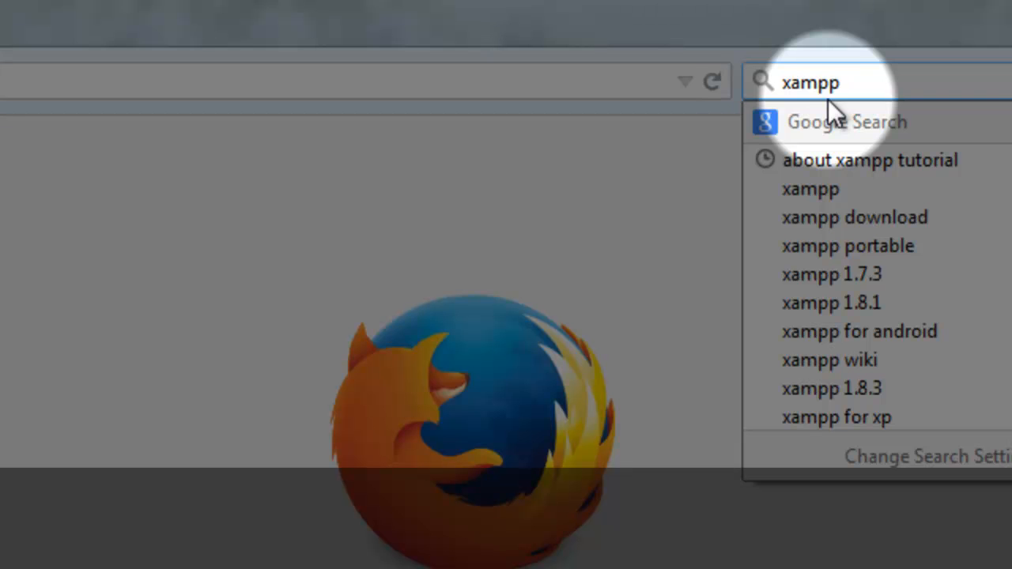
key("Return")
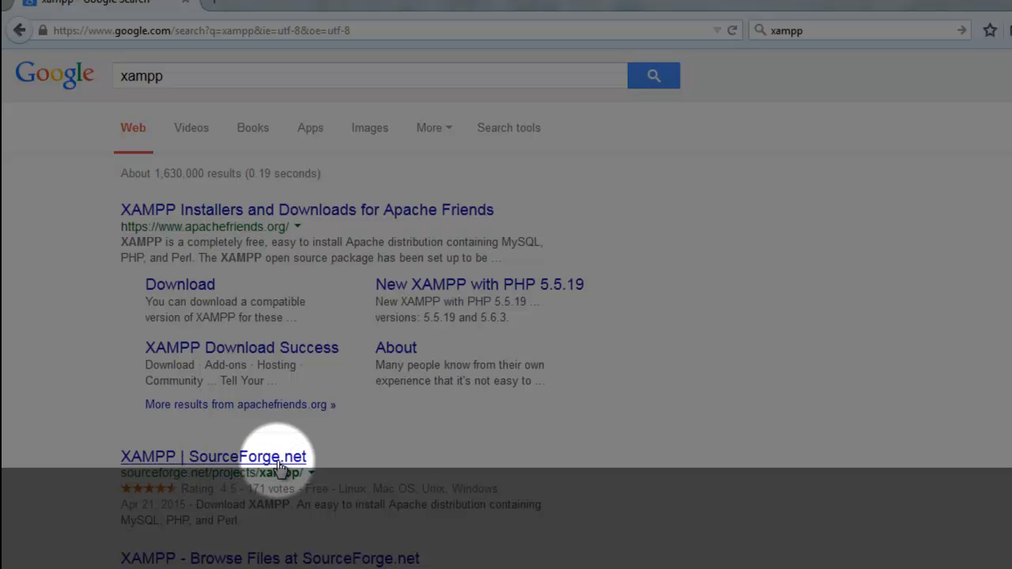
Step: Look through the search results and open the XAMPP Installers and Downloads page from Apache Friends
scroll(390, 450, "down", 2)
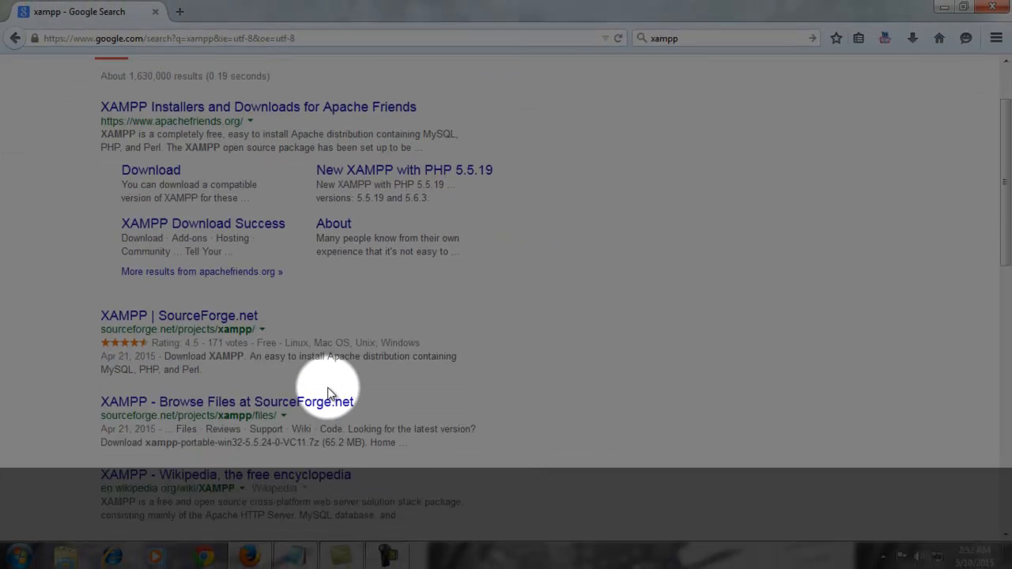
scroll(329, 393, "down", 5)
scroll(327, 384, "down", 2)
scroll(327, 384, "up", 8)
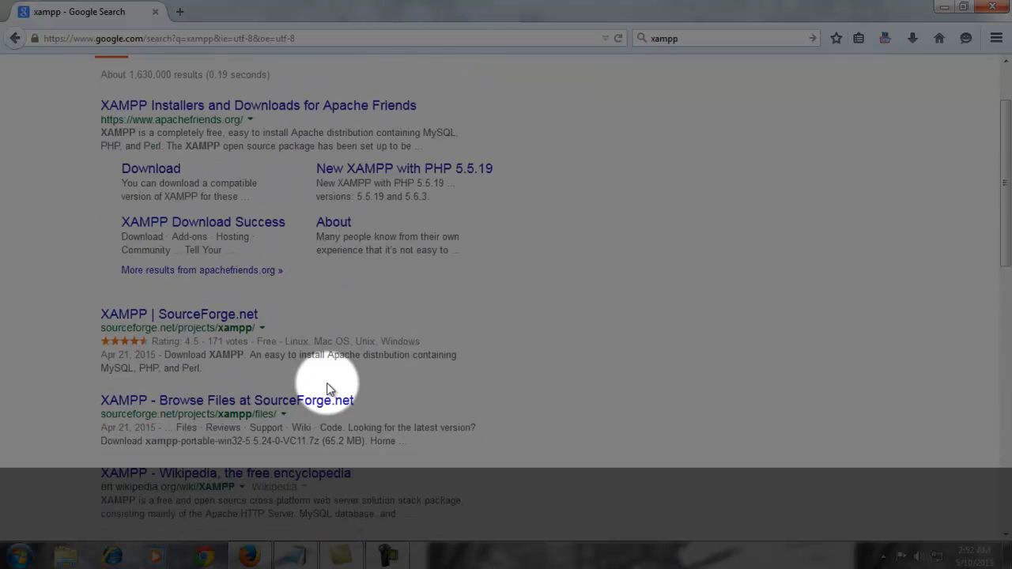
scroll(329, 388, "up", 2)
left_click(235, 192)
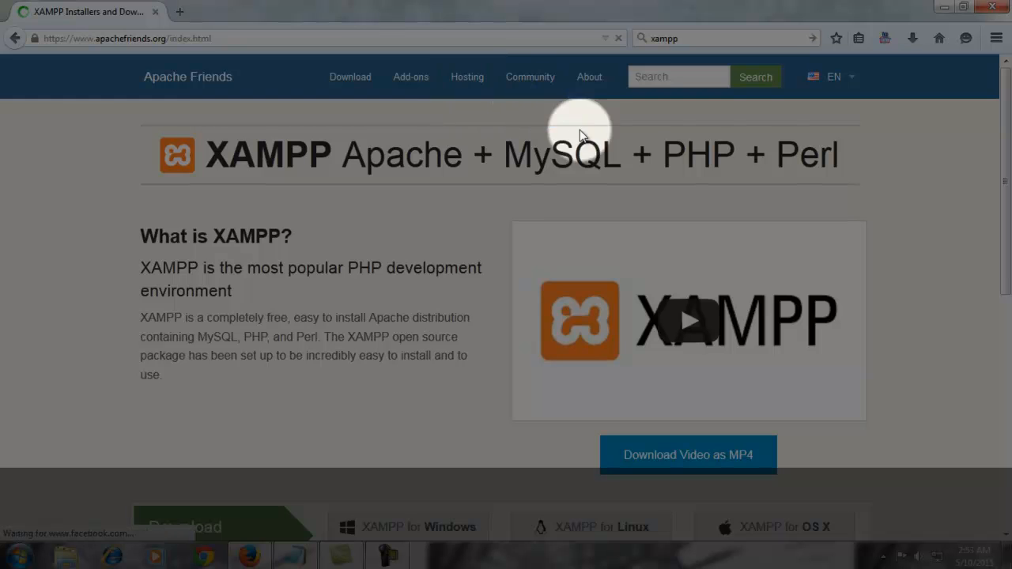
Step: Find the download options on the XAMPP homepage and save the XAMPP for Windows v5.6.8 installer file
scroll(389, 307, "down", 2)
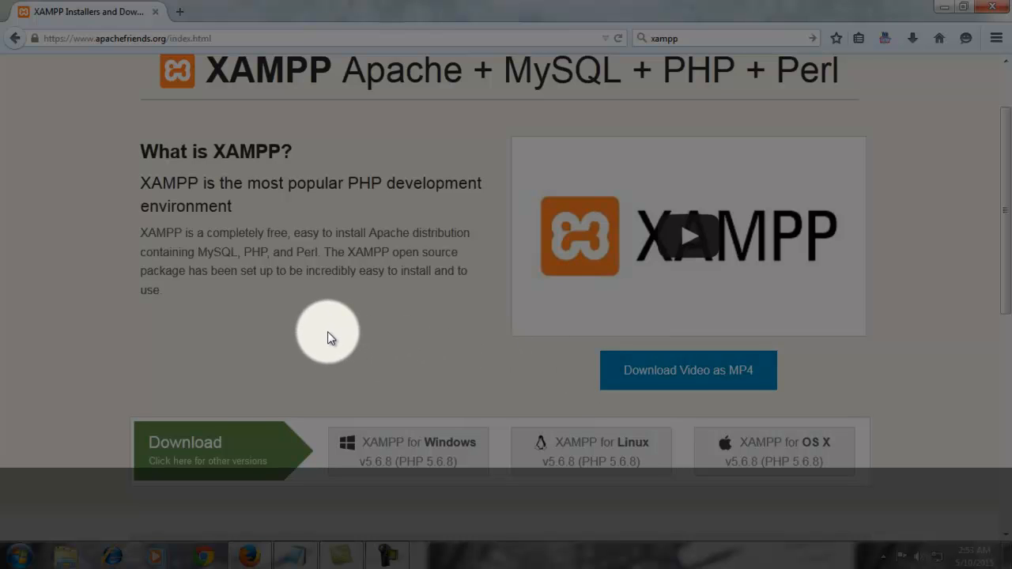
scroll(326, 331, "down", 1)
scroll(327, 336, "down", 1)
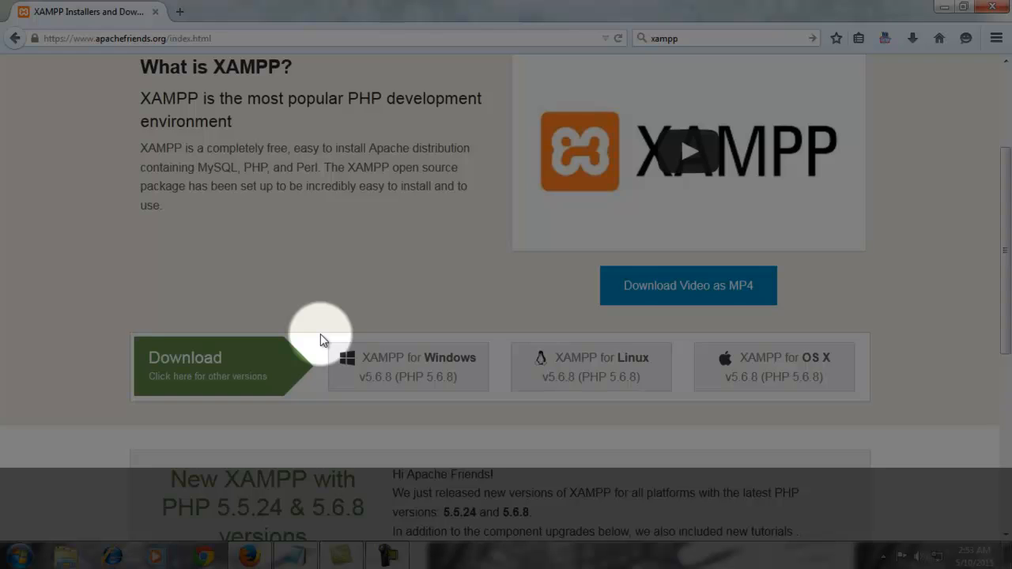
scroll(322, 340, "down", 8)
scroll(321, 340, "up", 4)
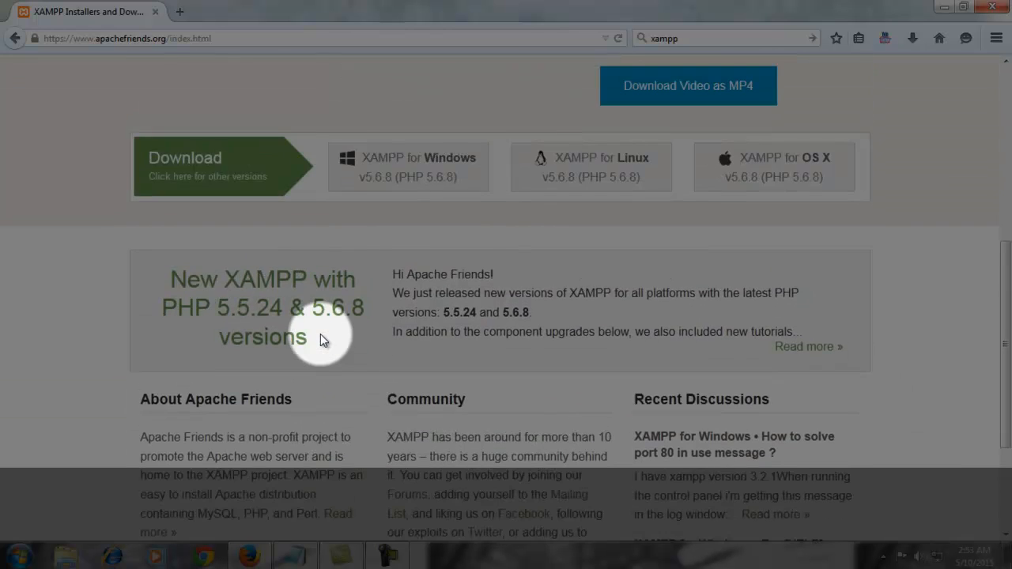
scroll(322, 339, "up", 4)
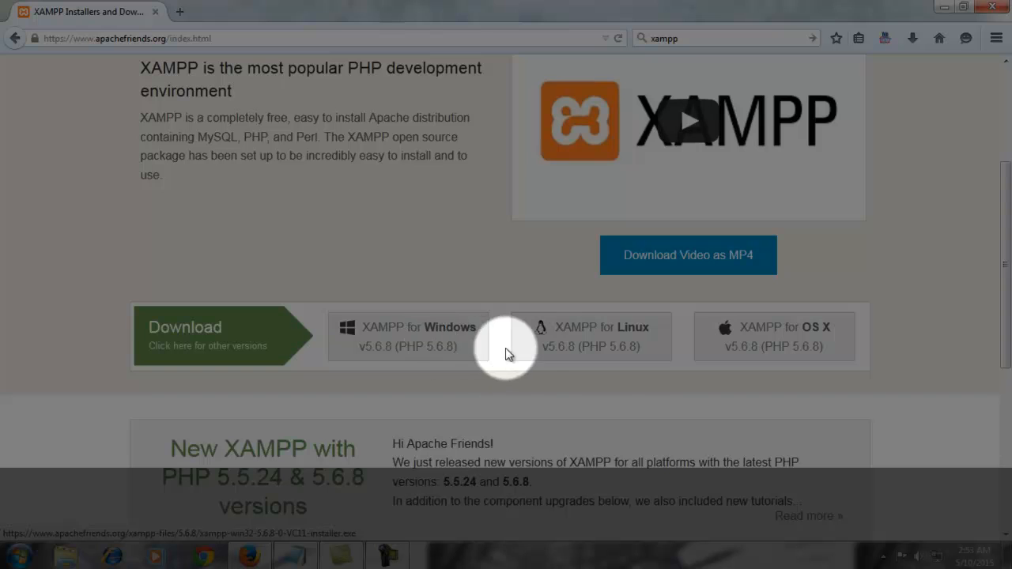
left_click(399, 332)
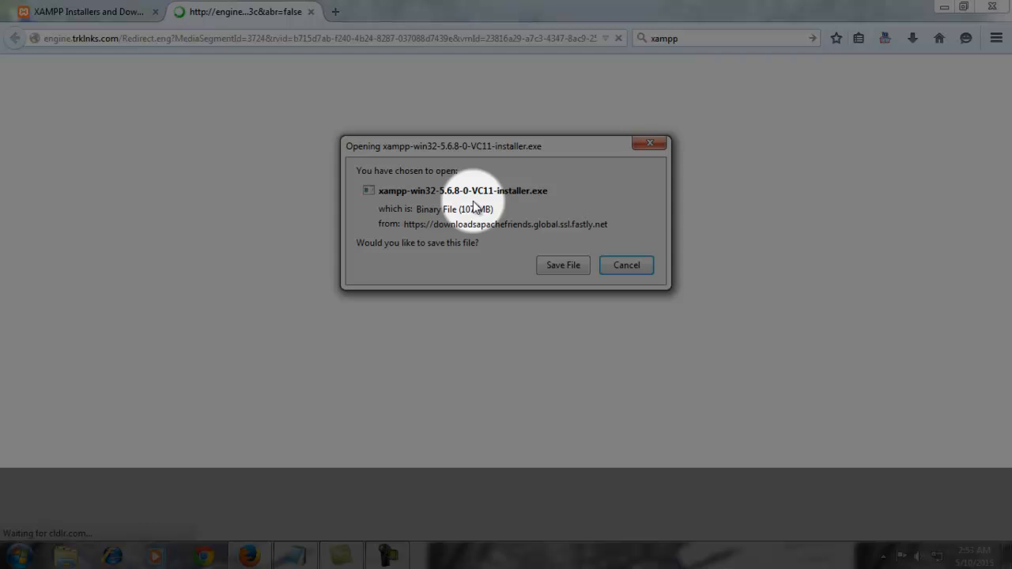
left_click(563, 266)
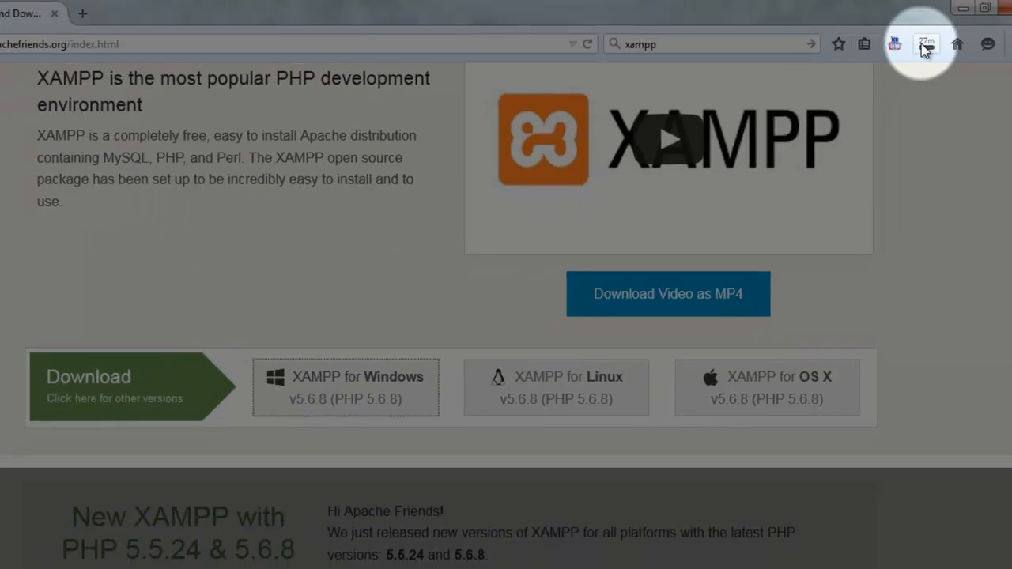
Step: Cancel the running download of xampp-win32-5.6.8-0-VC11-installer.exe and minimize the browser
left_click(926, 46)
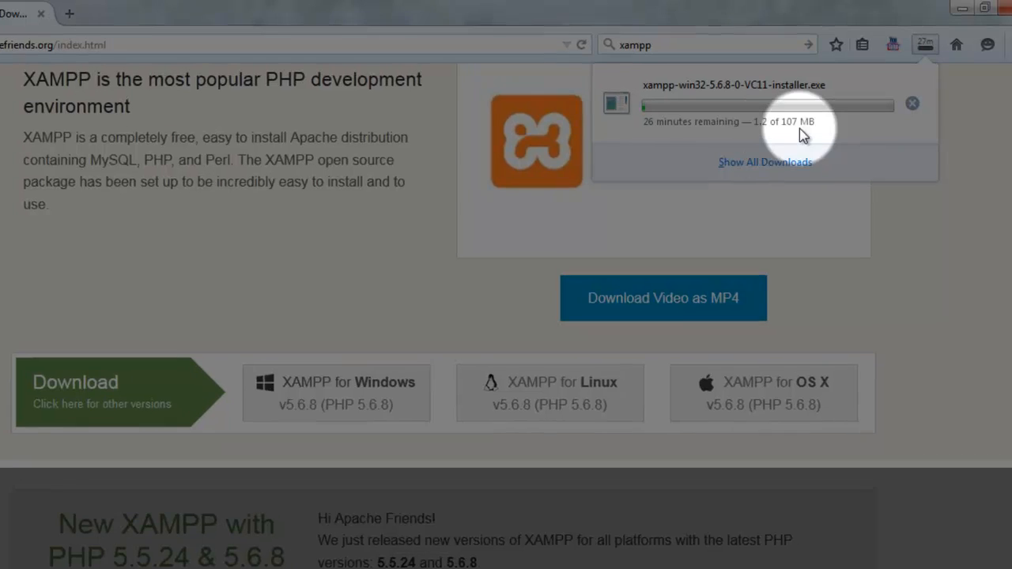
left_click(907, 110)
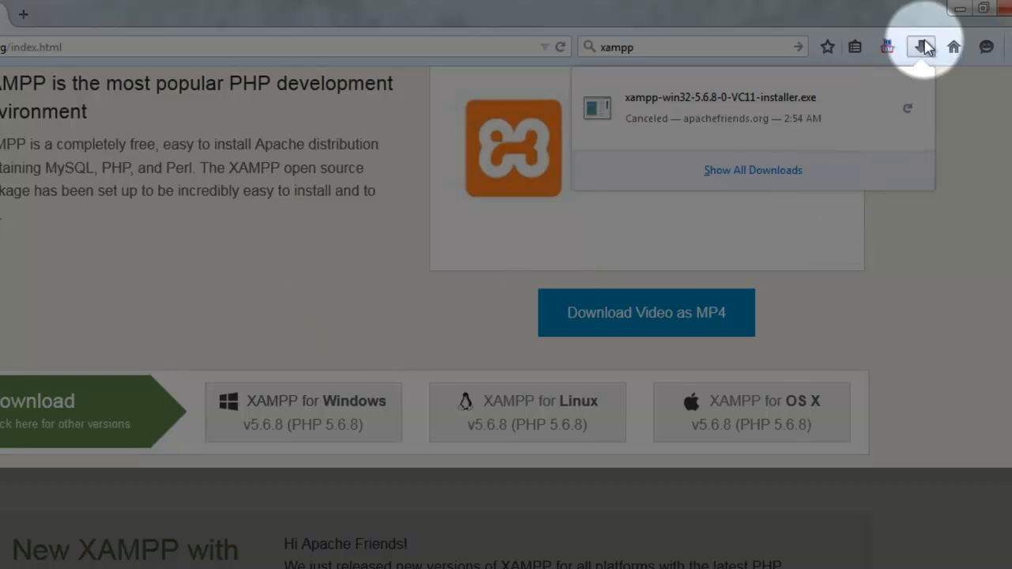
left_click(977, 4)
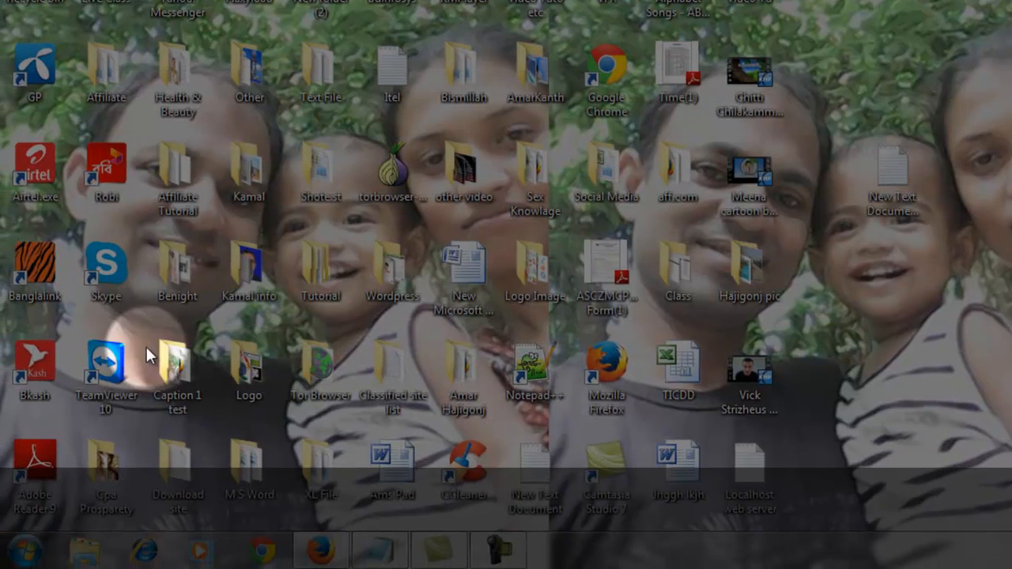
Step: Open the Downloads folder in the file explorer and locate the XAMPP installer files
left_click(23, 548)
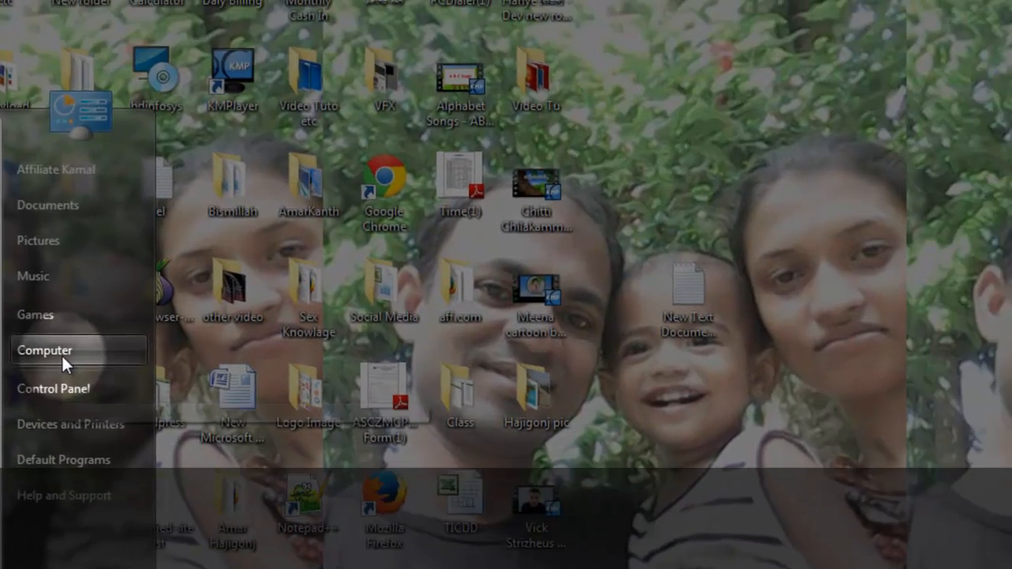
left_click(228, 258)
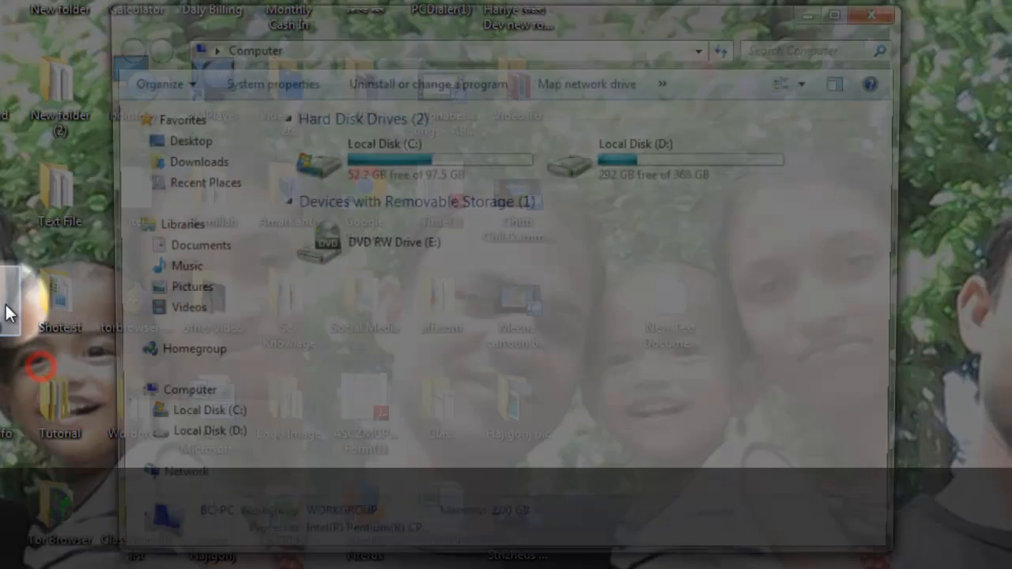
left_click(191, 162)
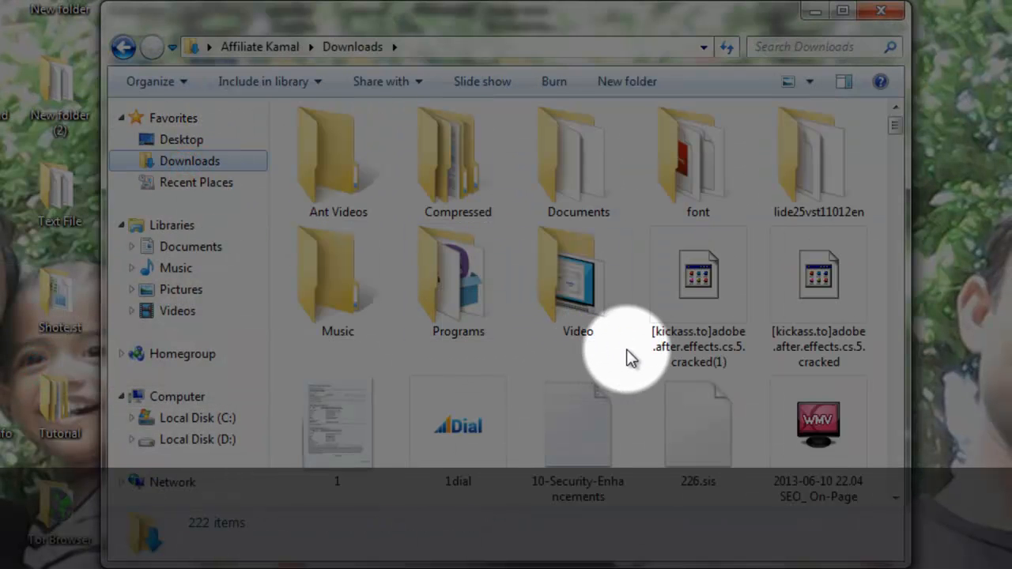
scroll(625, 348, "down", 8)
scroll(623, 349, "down", 15)
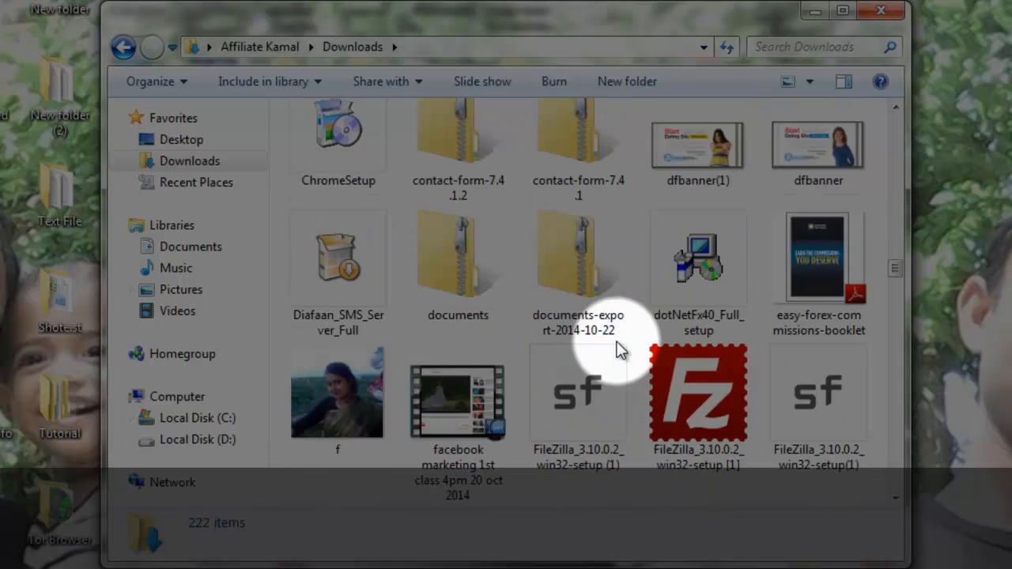
scroll(616, 342, "down", 15)
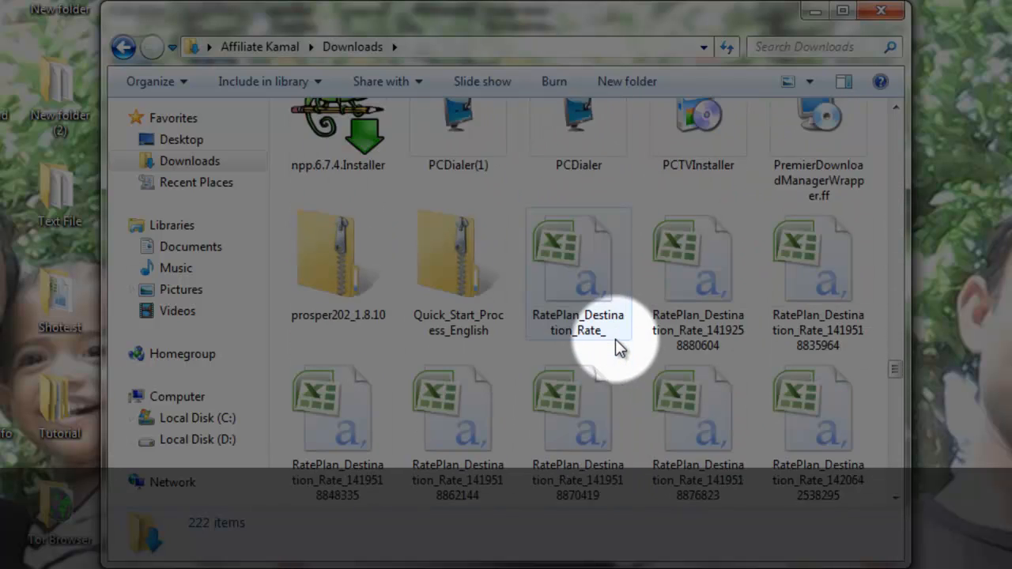
scroll(615, 344, "down", 10)
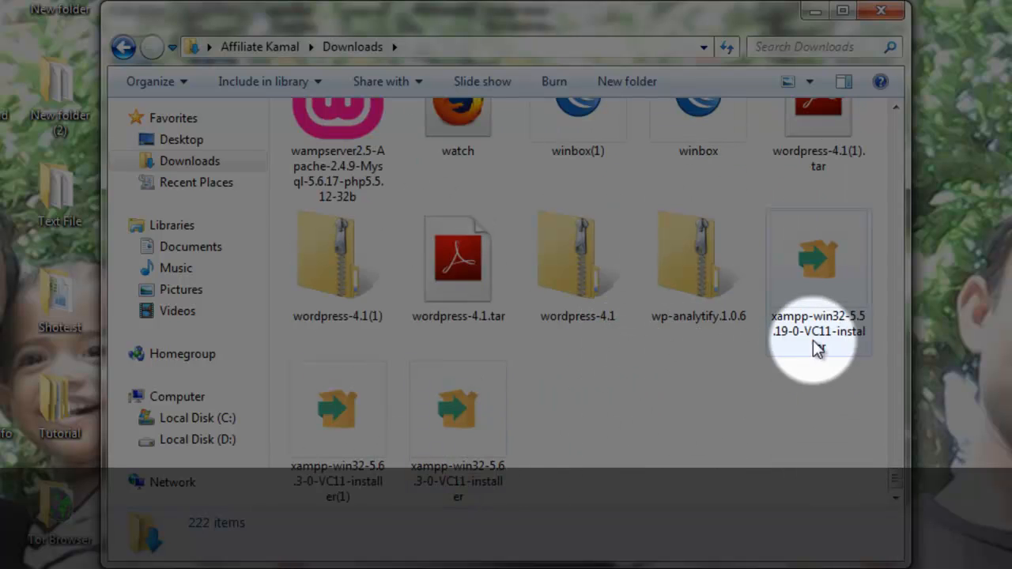
Step: Try to run xampp-win32-5.6.3-0-VC11-installer from the Downloads folder
double_click(458, 417)
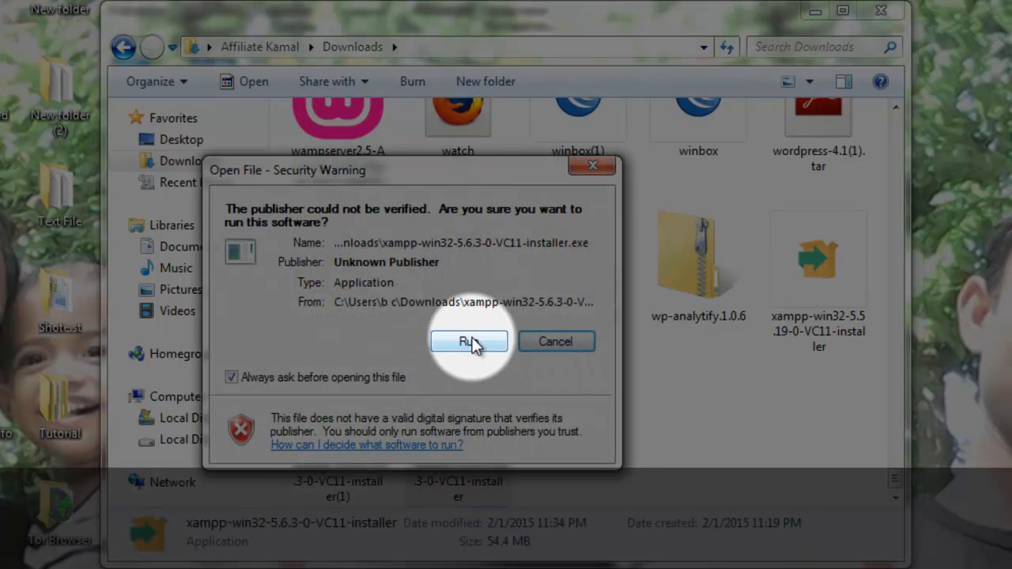
left_click(469, 342)
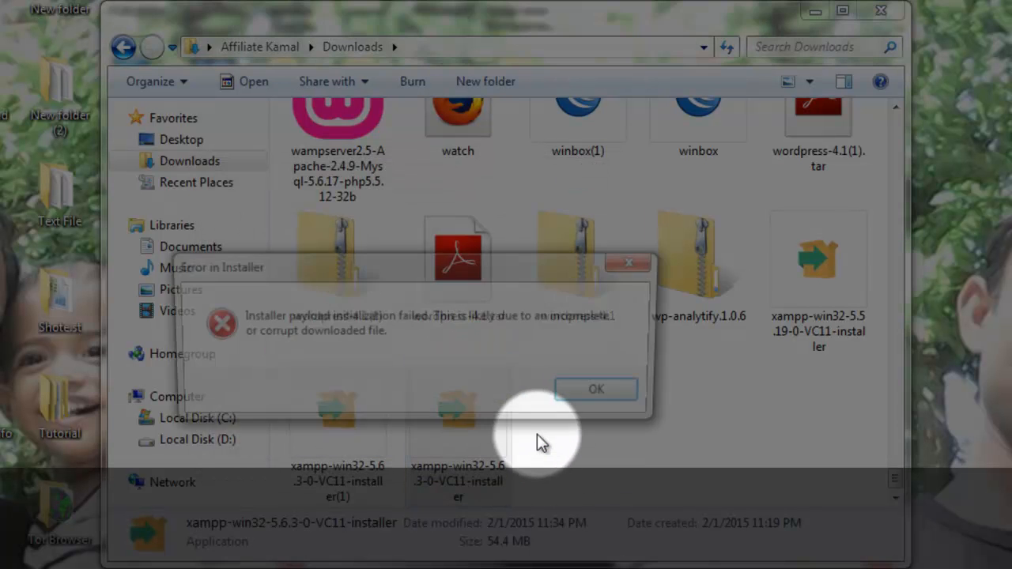
left_click(619, 394)
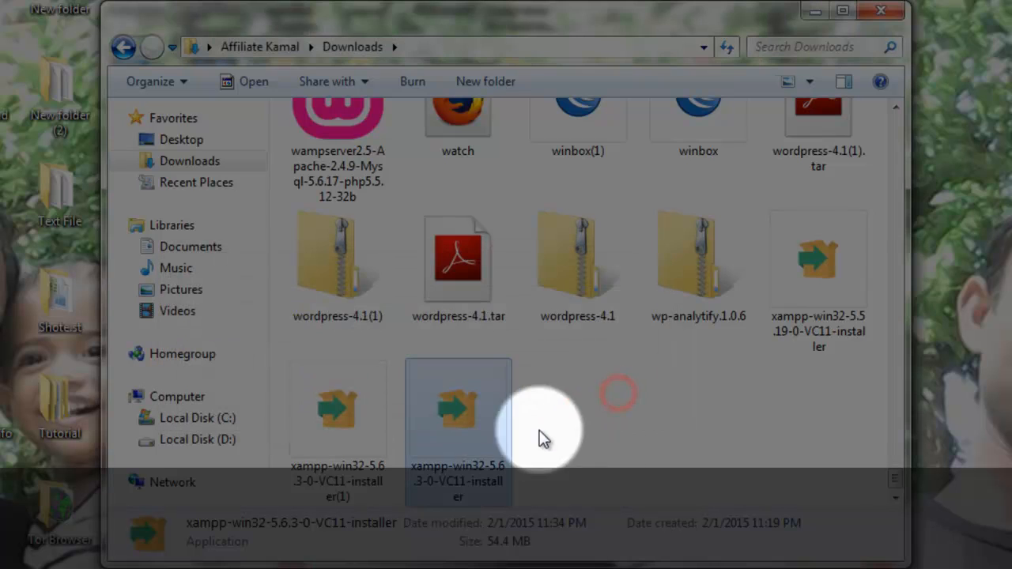
Step: Retry opening the same xampp-win32-5.6.3-0-VC11-installer file, dismiss the error dialog and deselect the file
right_click(452, 415)
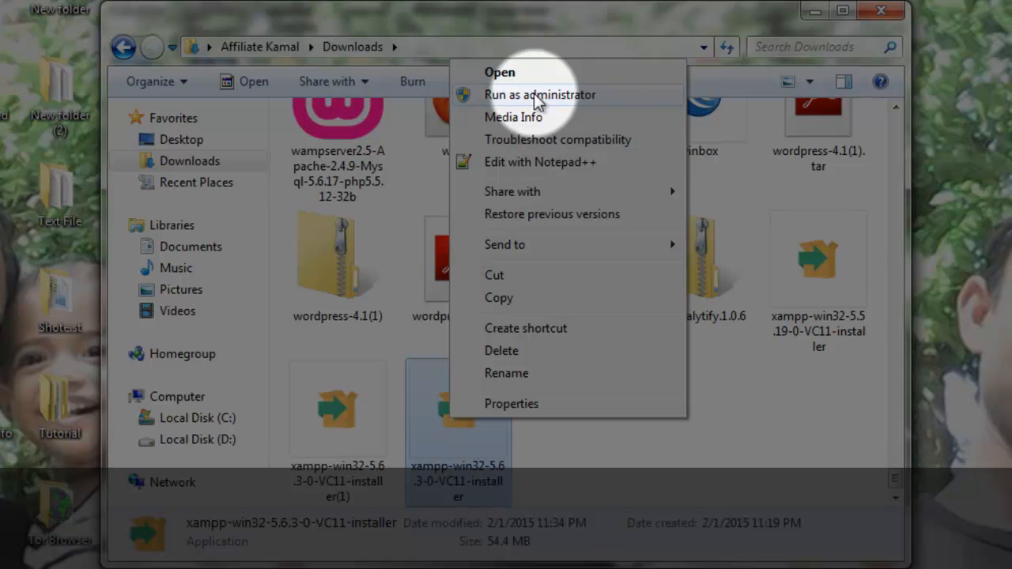
left_click(534, 72)
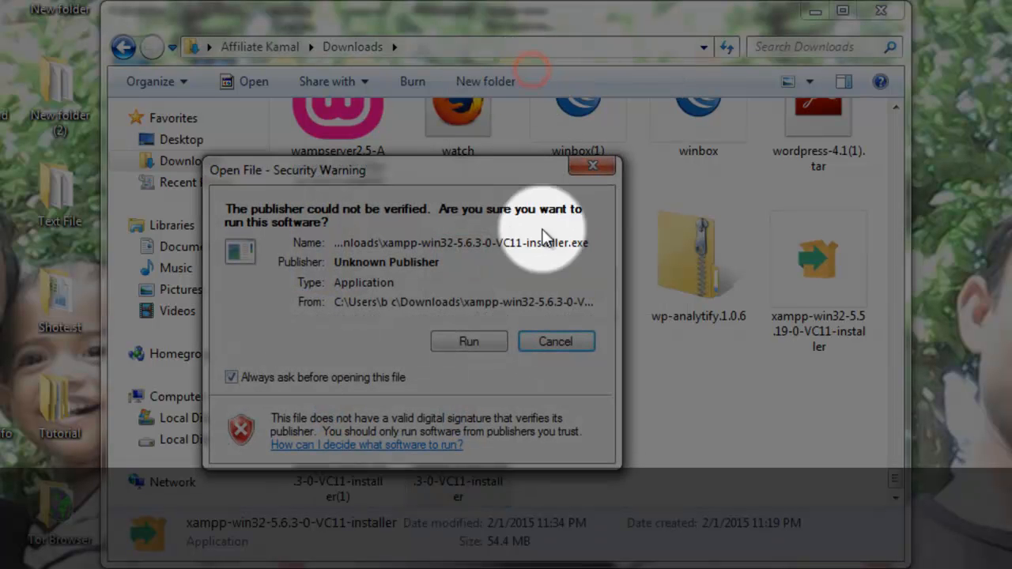
left_click(488, 342)
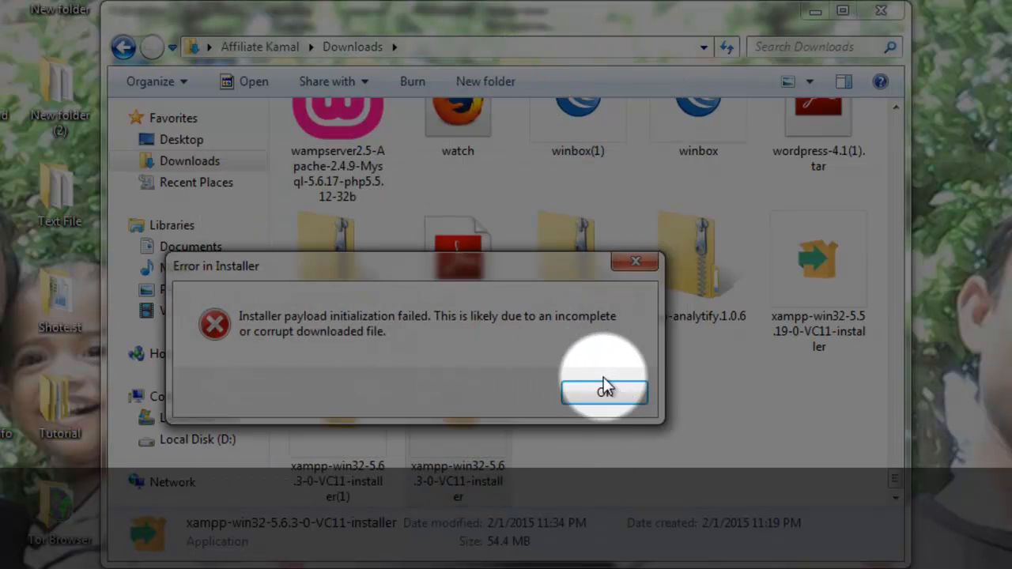
left_click(616, 400)
left_click(666, 390)
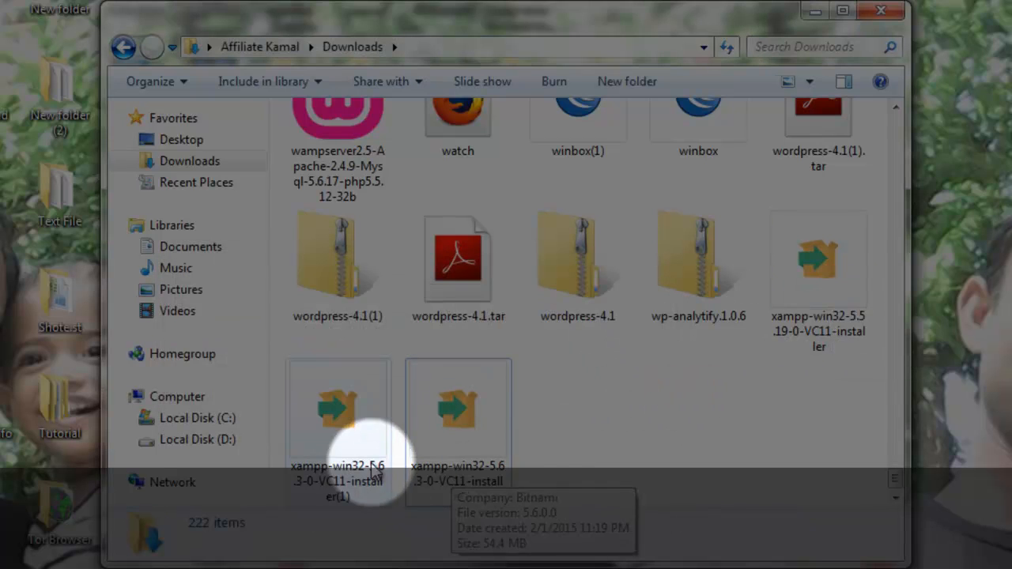
Step: Run xampp-win32-5.6.3-0-VC11-installer(1) from the Downloads folder to start the XAMPP Setup Wizard
left_click(350, 446)
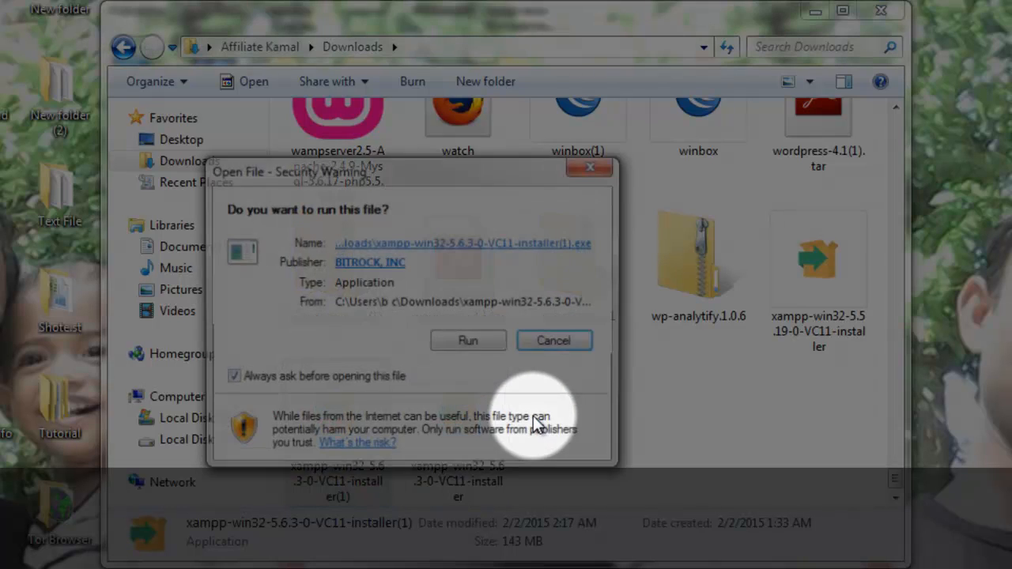
left_click(467, 345)
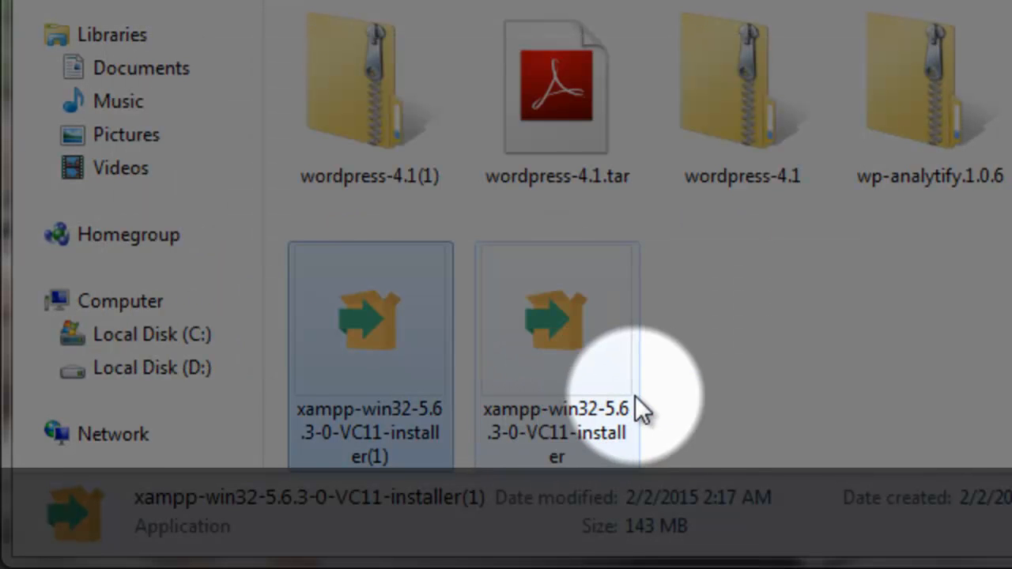
left_click(380, 351)
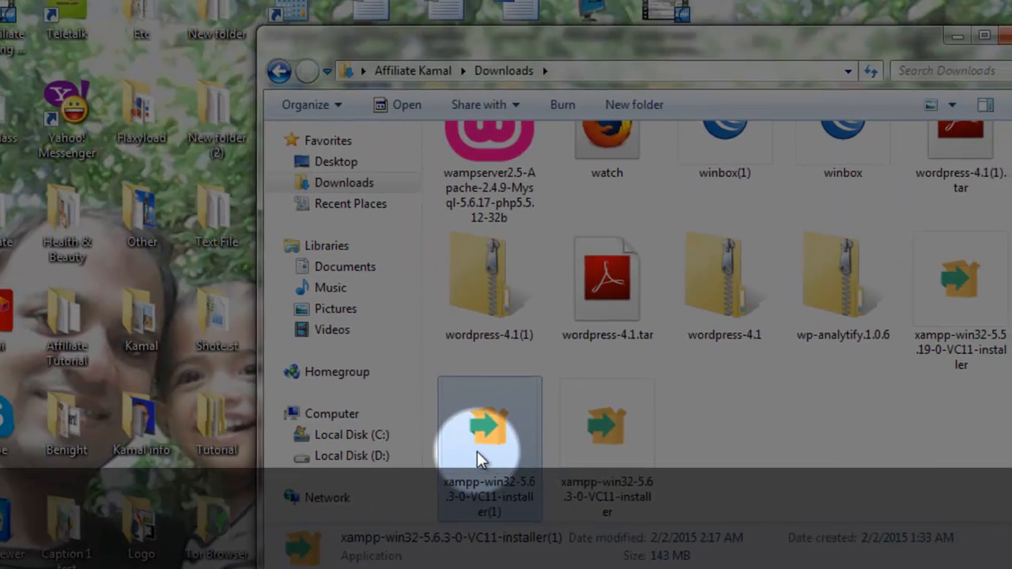
double_click(477, 458)
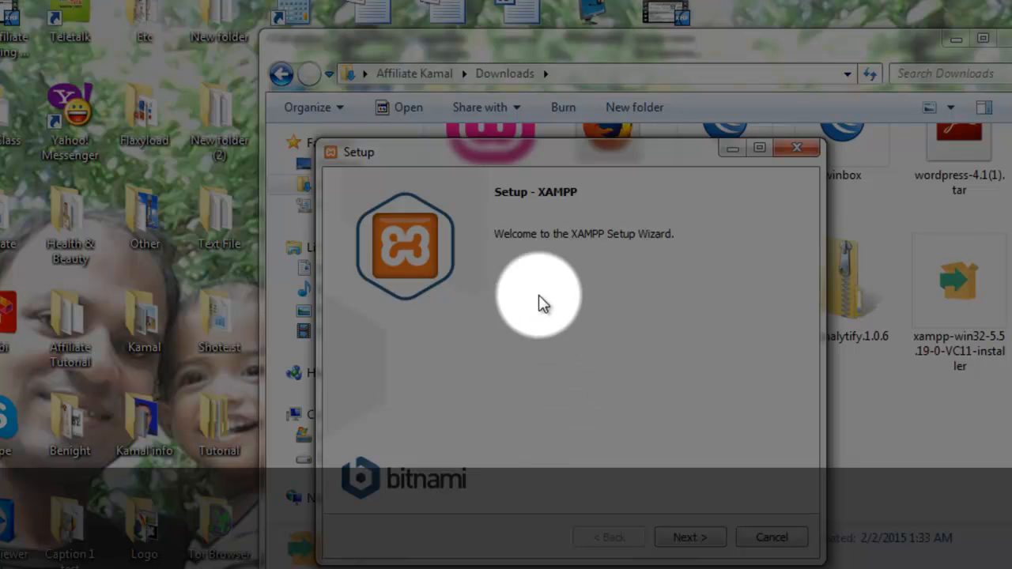
Step: Continue past the XAMPP setup welcome page and accept all the preselected components
left_click_drag(582, 154, 565, 79)
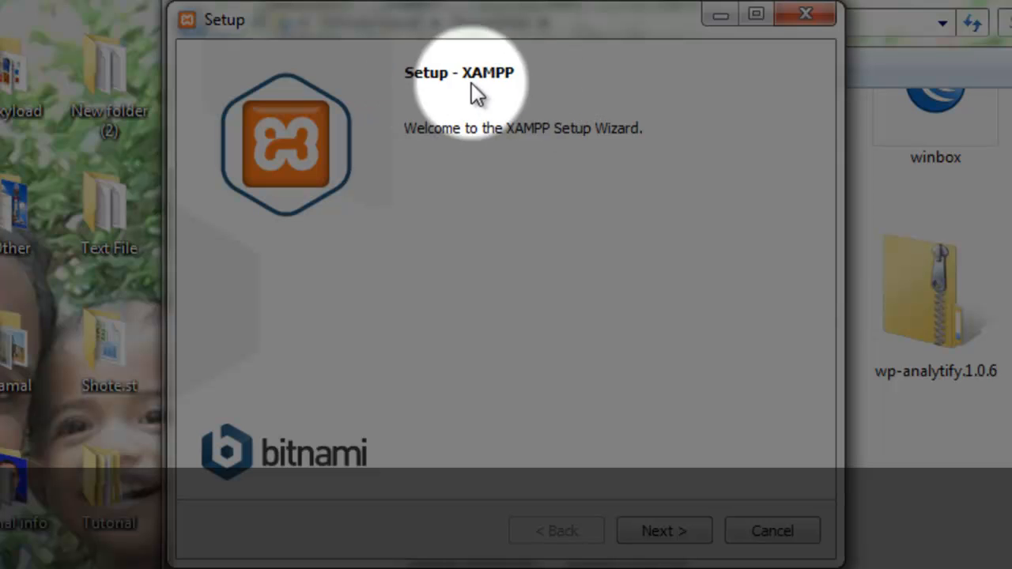
left_click(664, 531)
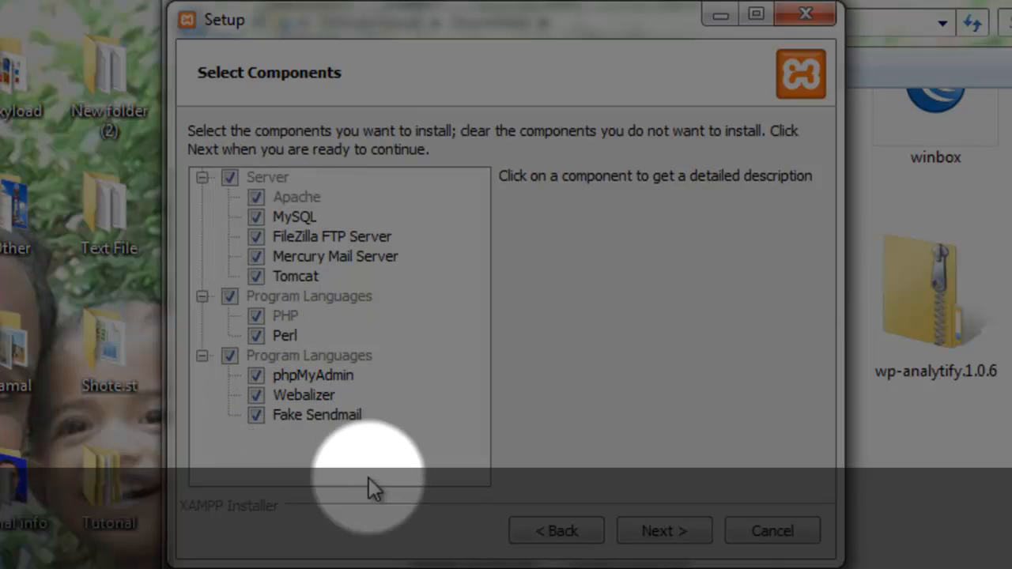
left_click(678, 530)
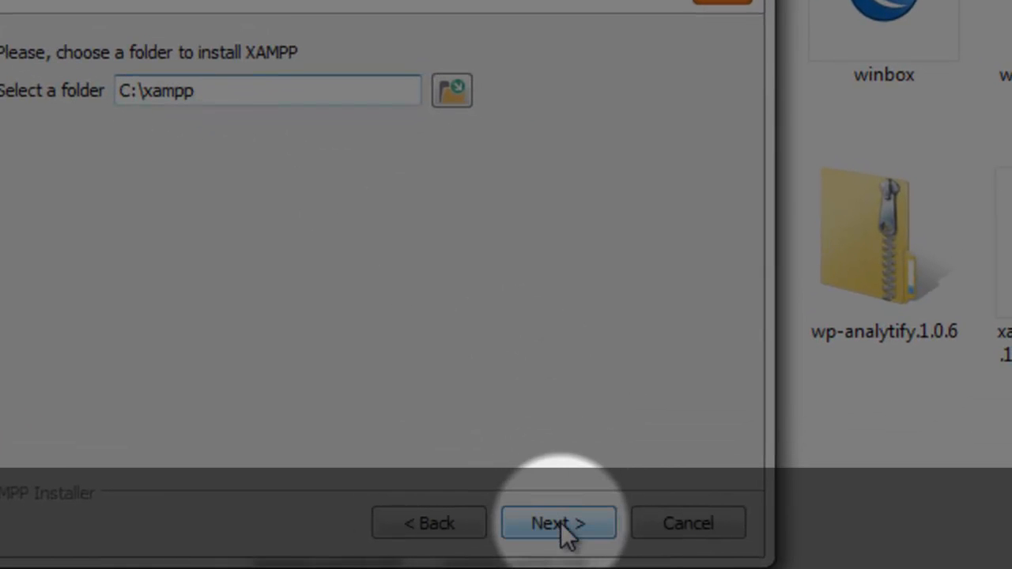
Step: Browse the folder tree for an installation location, cancel it, and continue with C:\xampp as the installation folder
left_click(451, 90)
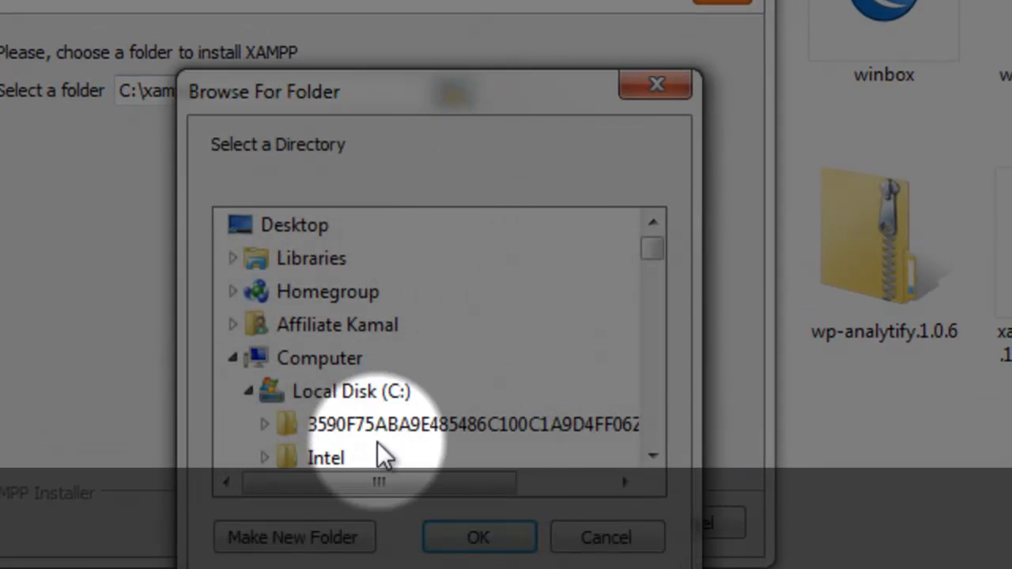
mouse_move(653, 248)
left_mouse_down()
mouse_move(653, 433)
mouse_move(657, 244)
left_mouse_up()
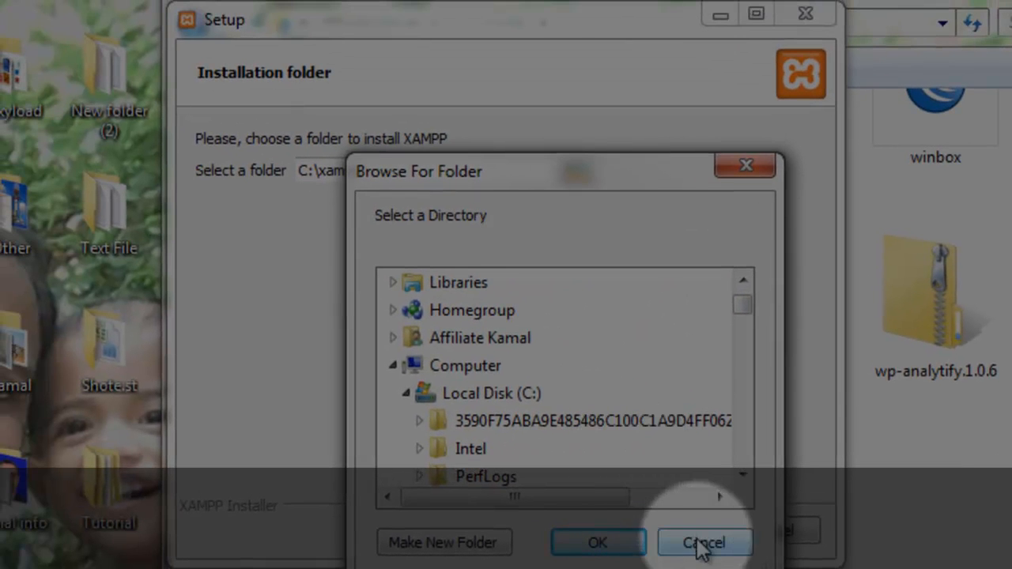
left_click(609, 537)
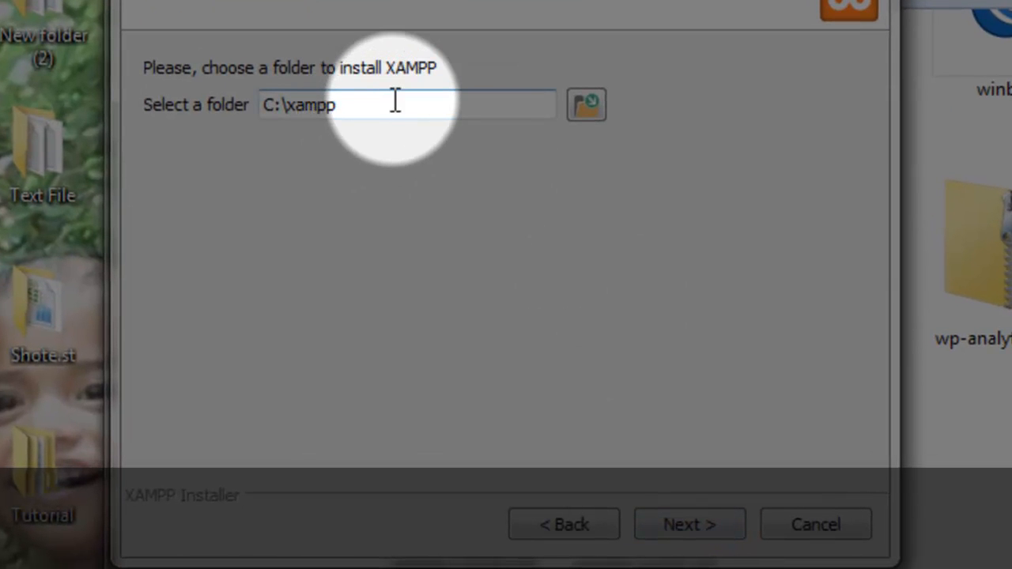
left_click(395, 101)
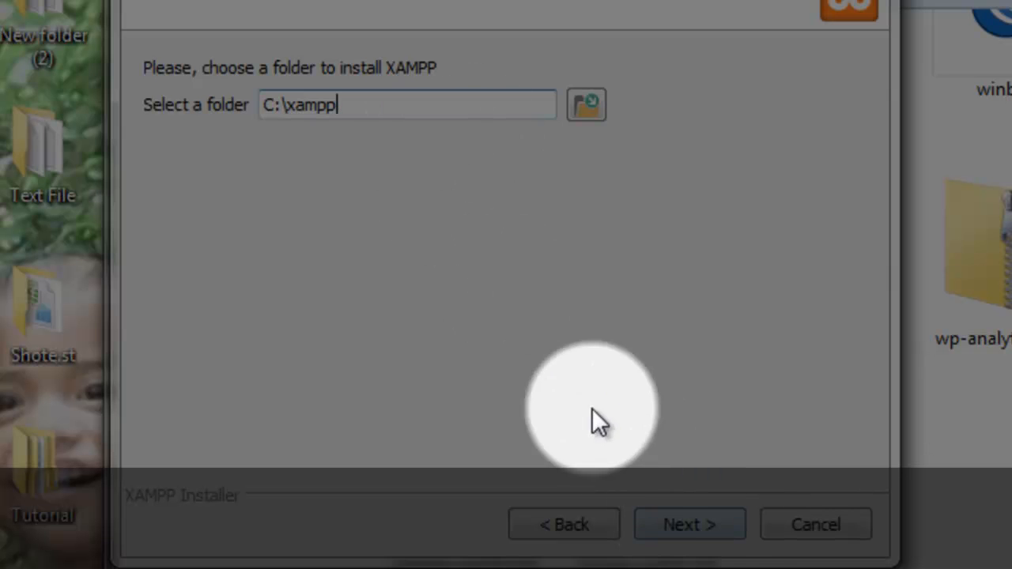
left_click(689, 526)
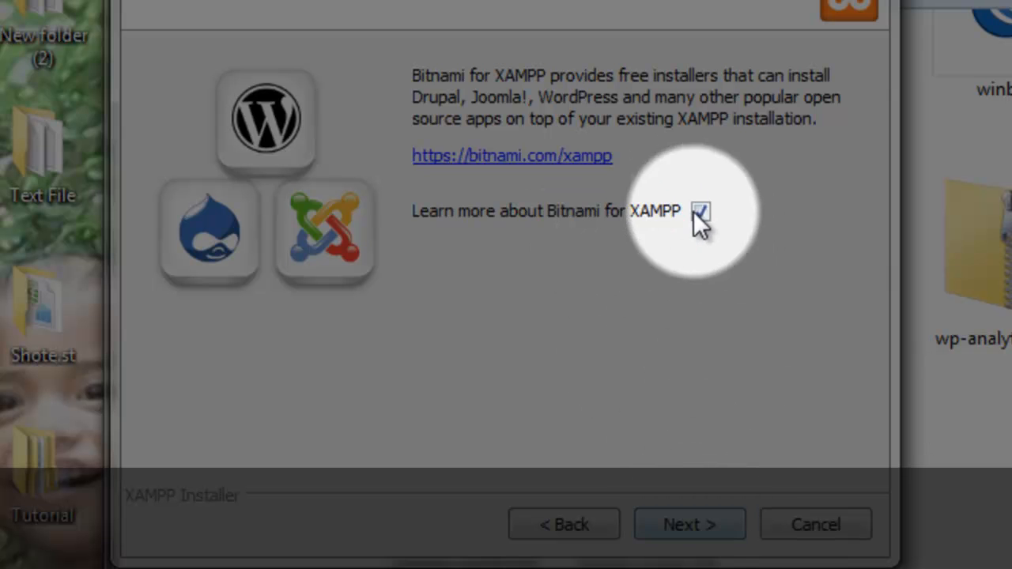
Step: Continue with the Bitnami information option ticked, minimize the browser it opens, and start the XAMPP installation
left_click(693, 530)
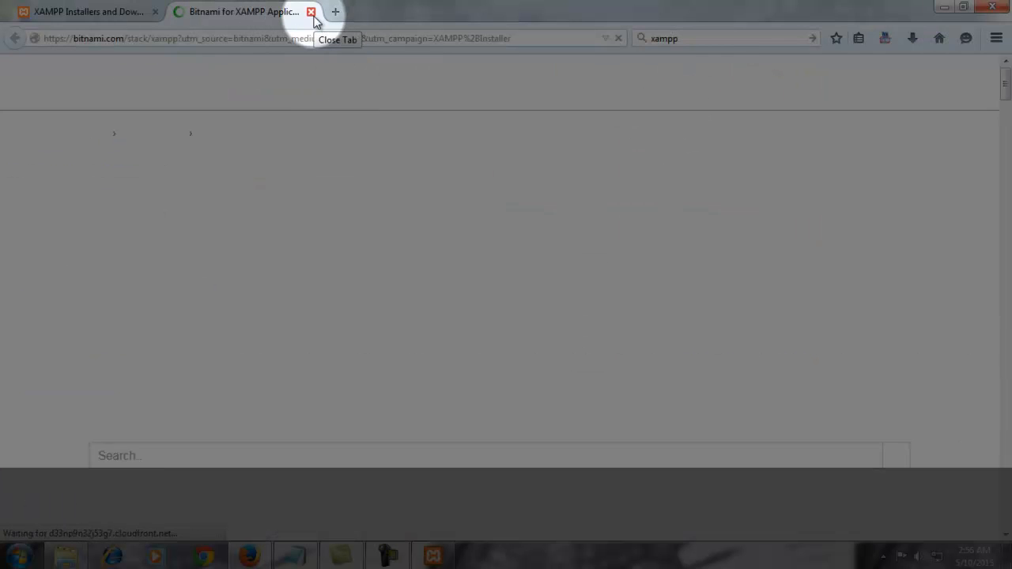
left_click(944, 10)
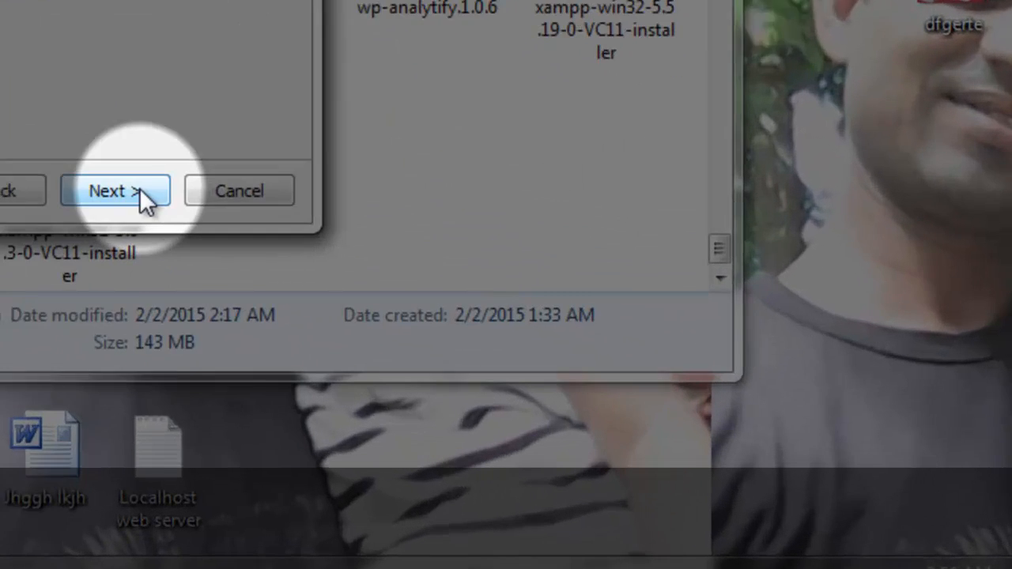
left_click(140, 193)
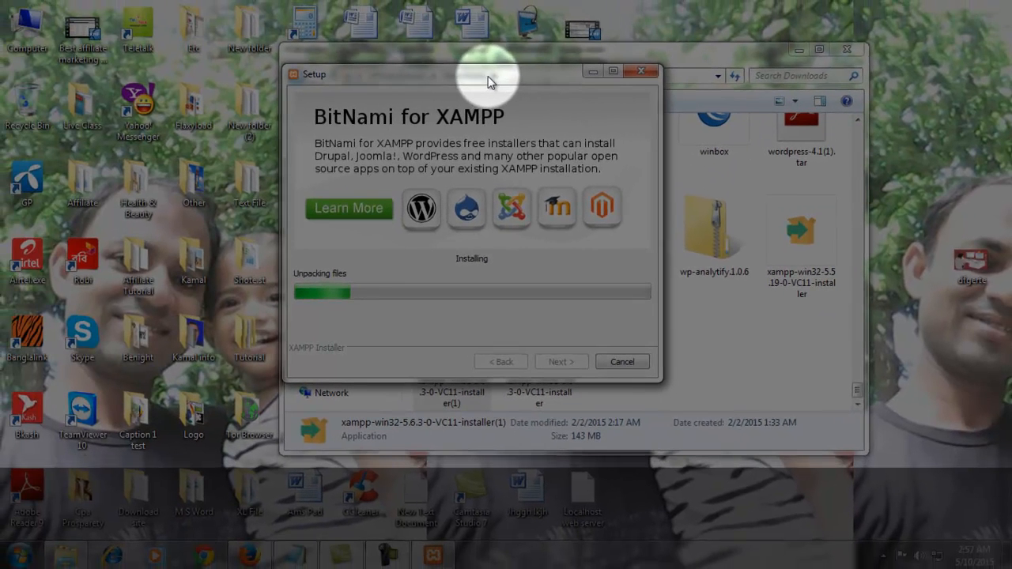
Step: Move the Setup window aside and close the Downloads folder window while XAMPP installs
left_click_drag(487, 76, 224, 103)
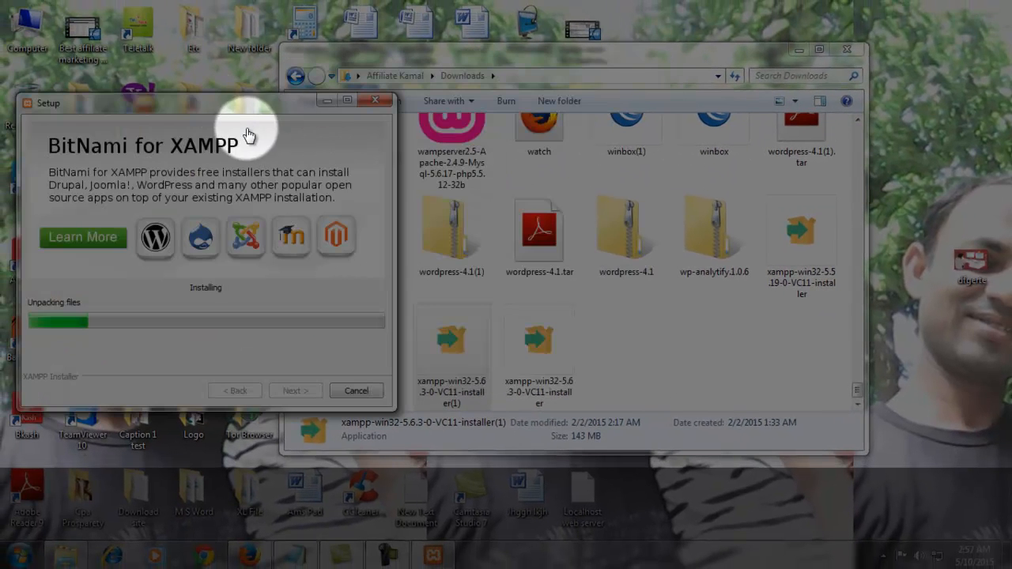
left_click(845, 49)
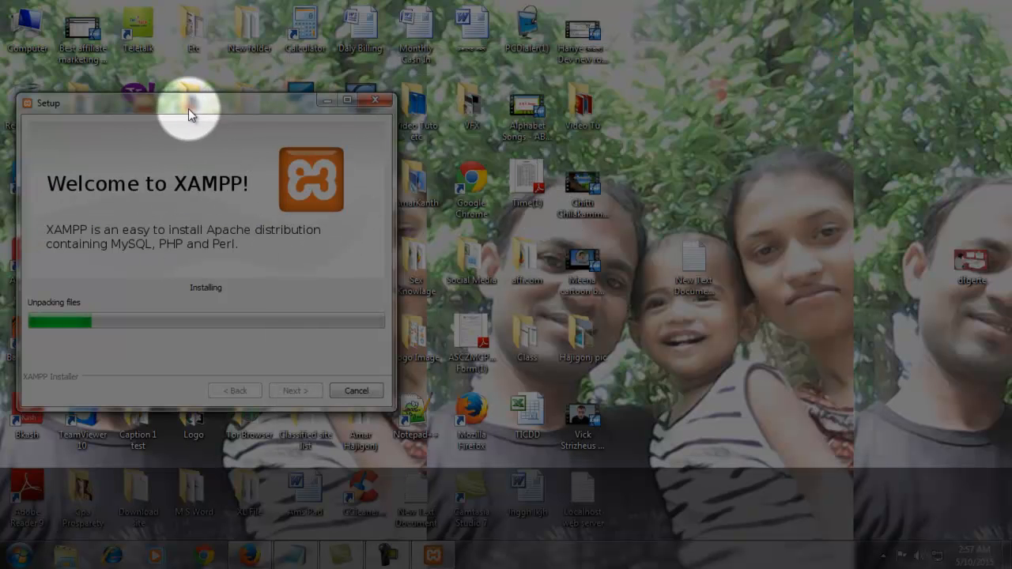
left_click_drag(210, 102, 233, 105)
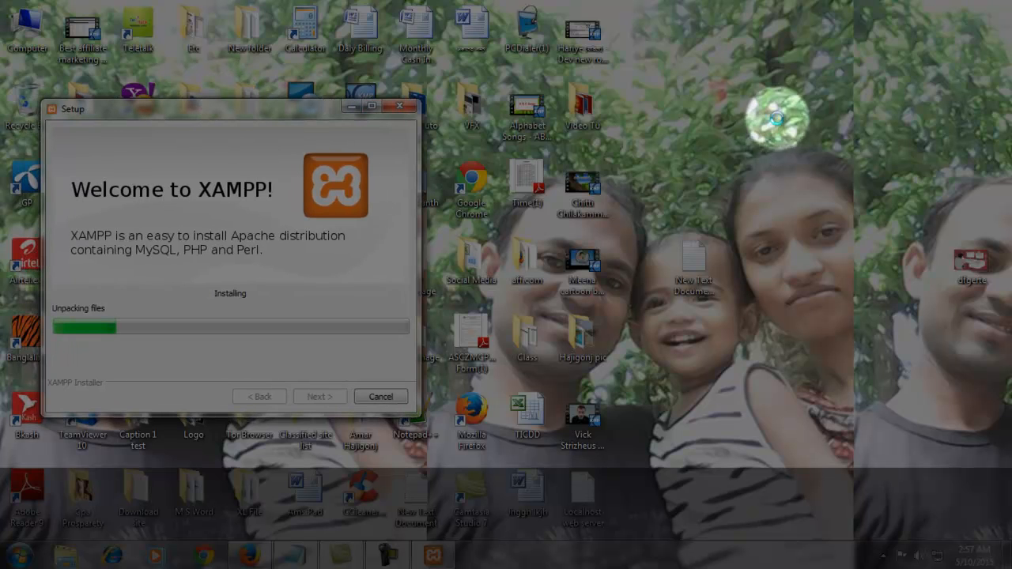
right_click(815, 158)
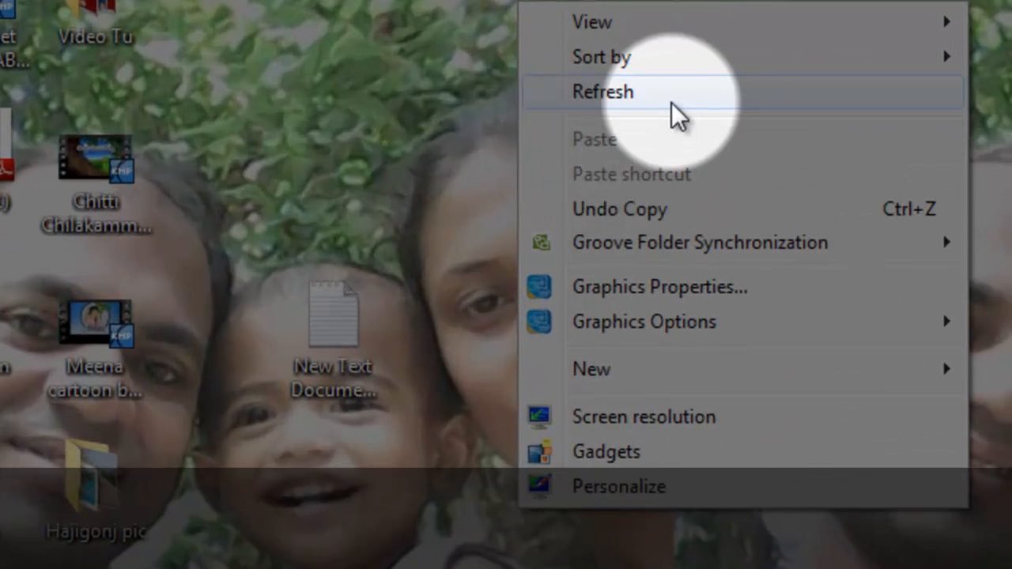
left_click(671, 102)
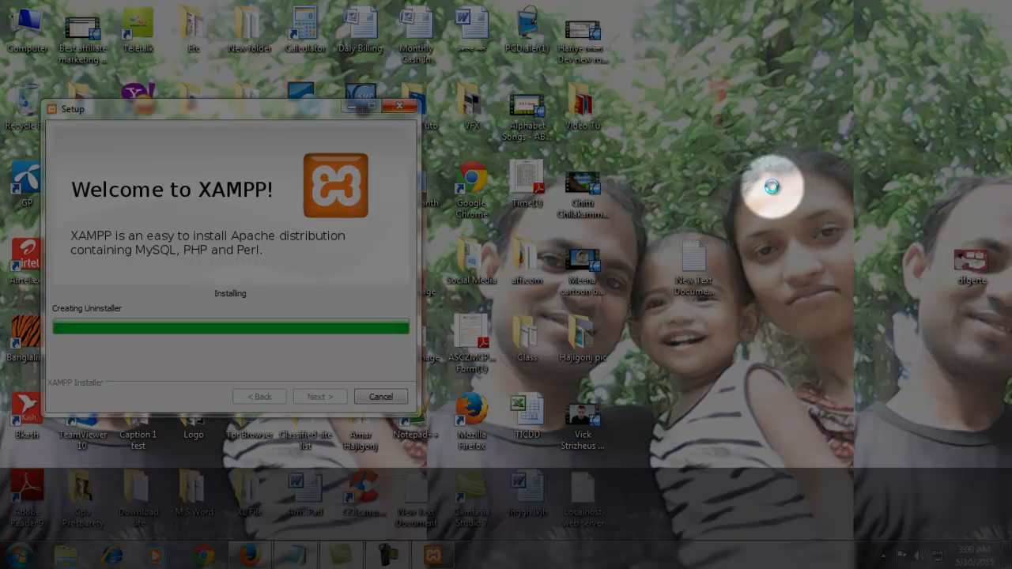
right_click(769, 195)
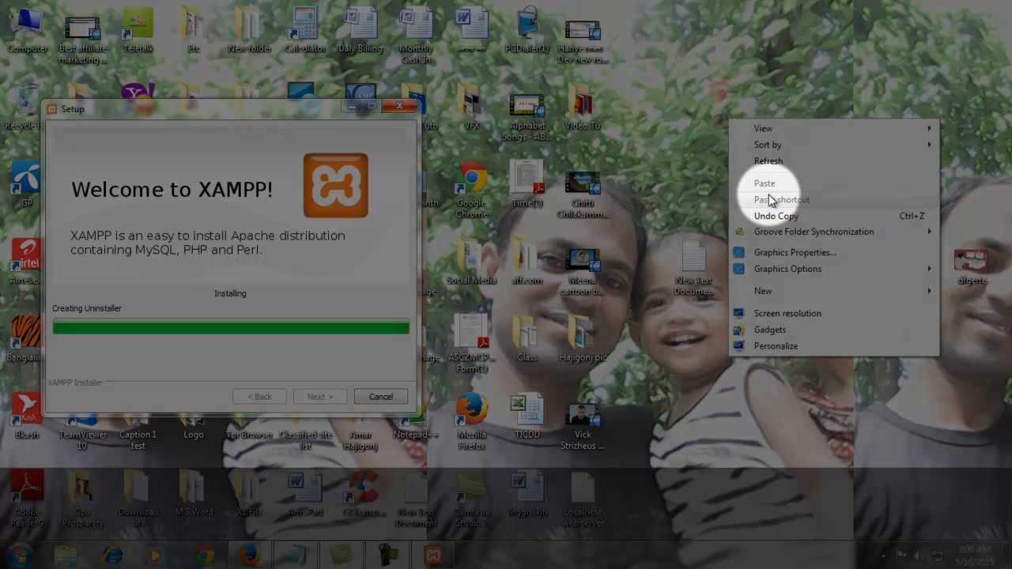
left_click(807, 161)
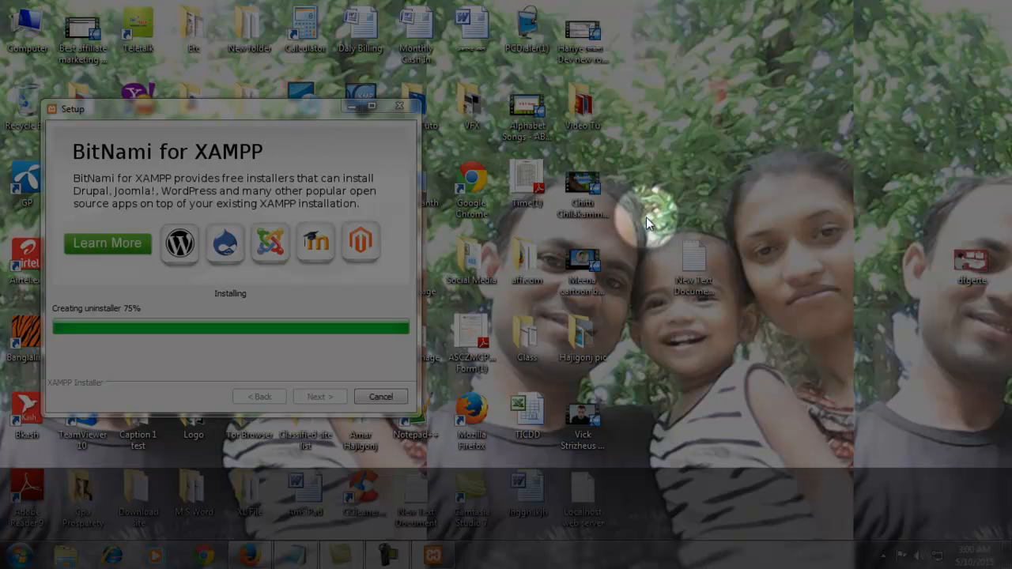
right_click(744, 105)
left_click(804, 146)
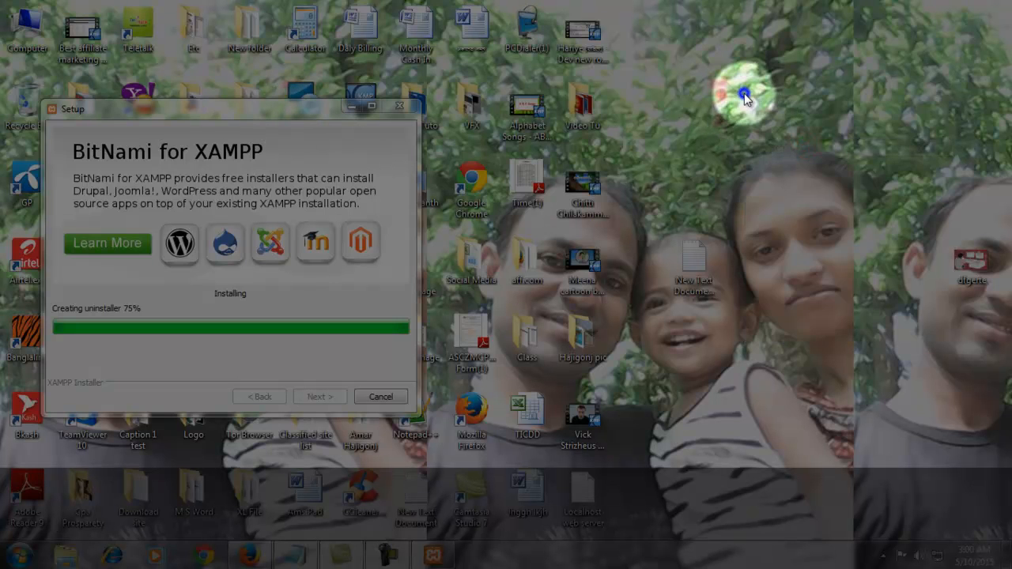
right_click(744, 96)
left_click(801, 136)
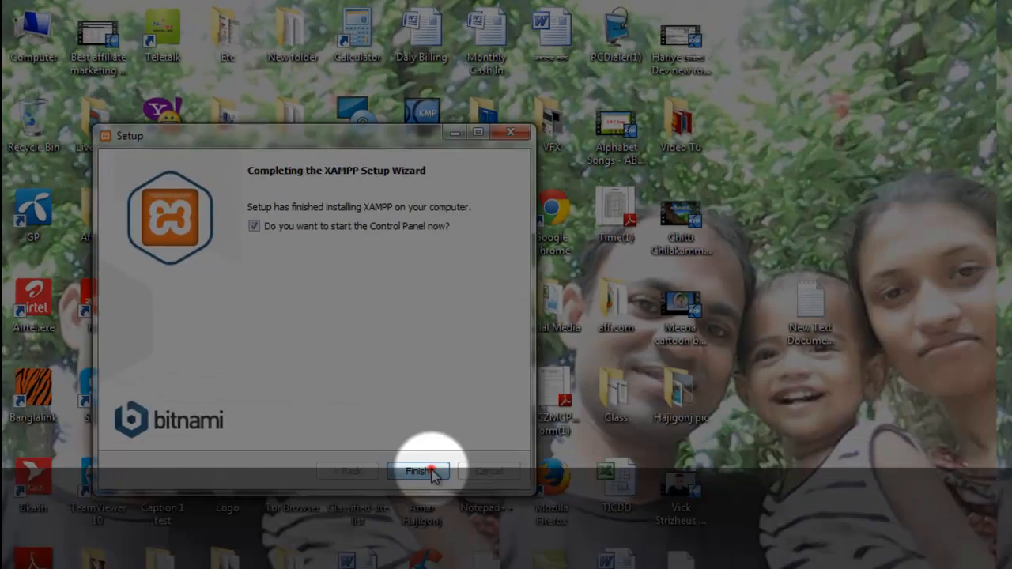
Step: Finish the XAMPP Setup Wizard with the Control Panel set to start, and move the Control Panel window down
left_click(357, 403)
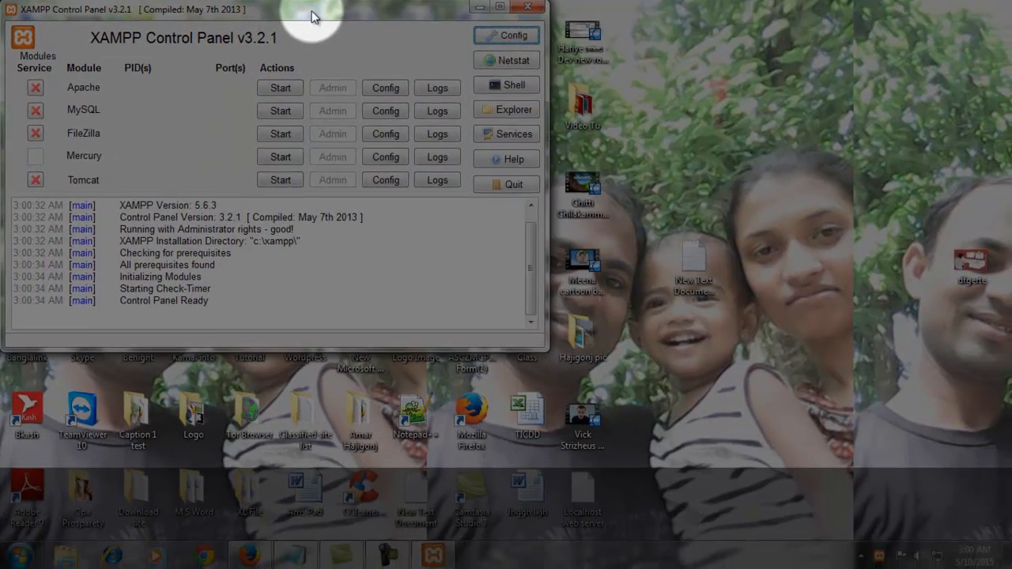
left_click_drag(316, 11, 361, 101)
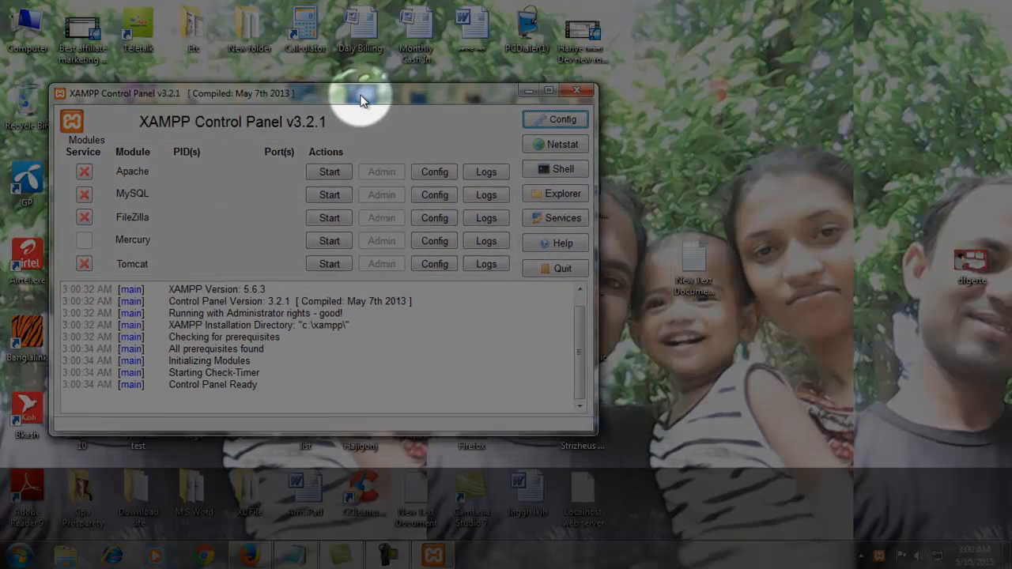
right_click(770, 98)
left_click(713, 152)
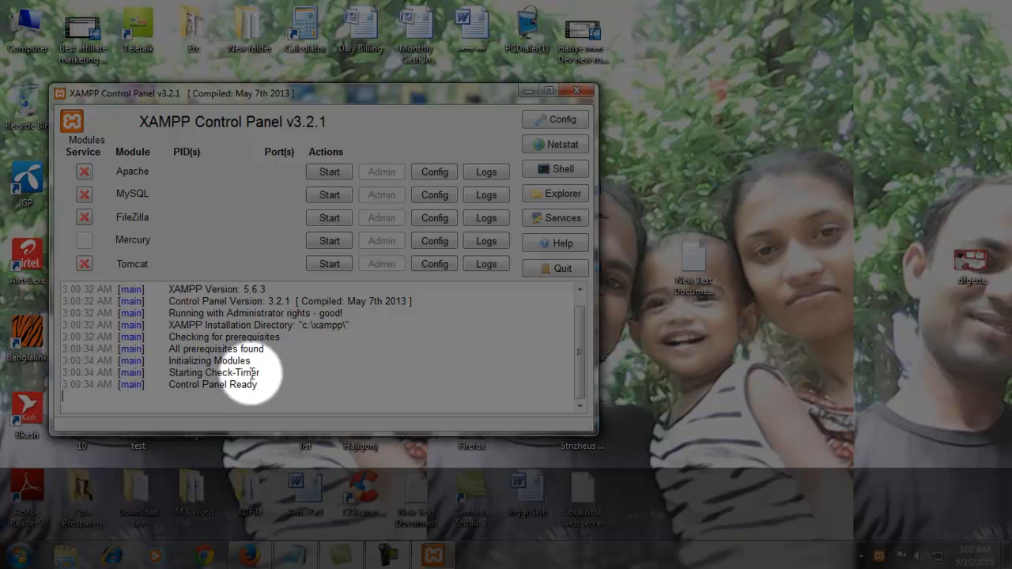
Step: Examine the startup log messages in the XAMPP Control Panel and close its window
left_click_drag(261, 384, 71, 289)
left_click(301, 362)
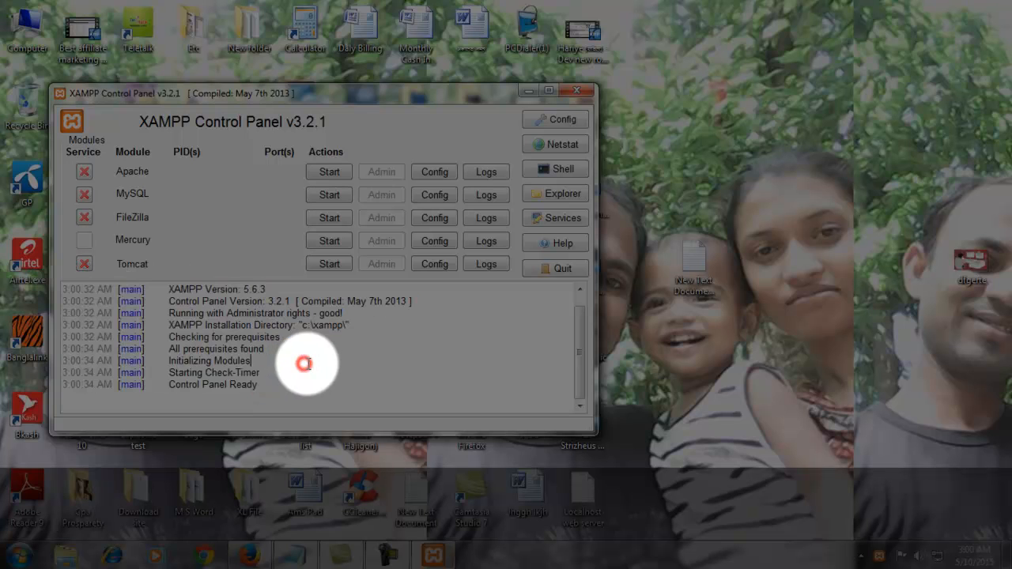
left_click(578, 93)
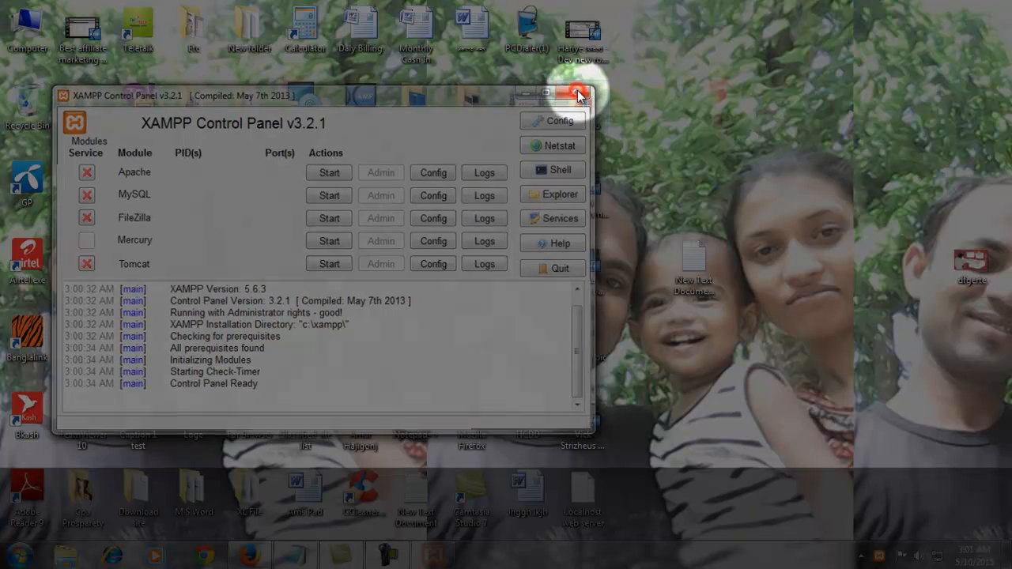
right_click(676, 129)
left_click(734, 169)
right_click(680, 99)
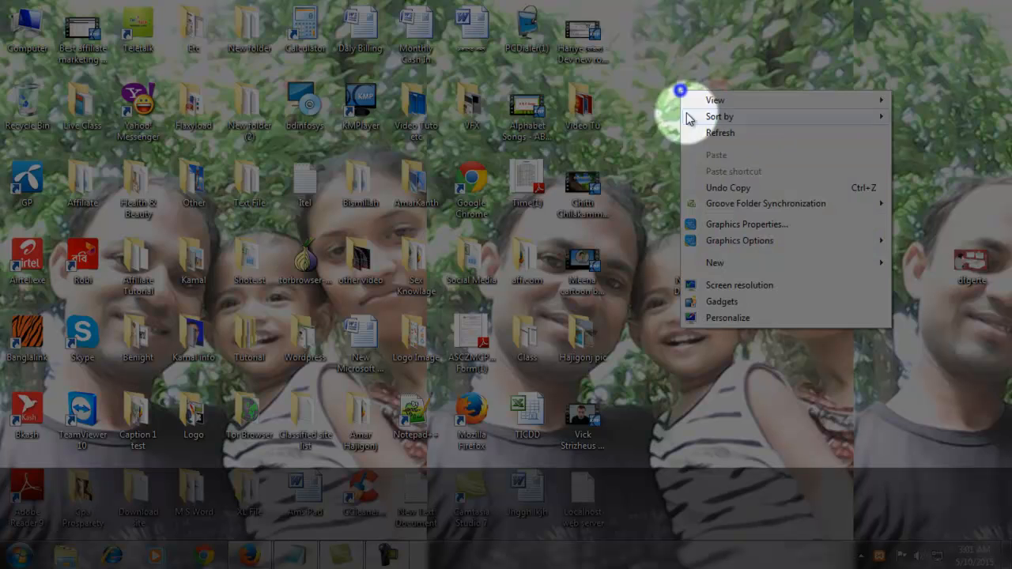
left_click(731, 133)
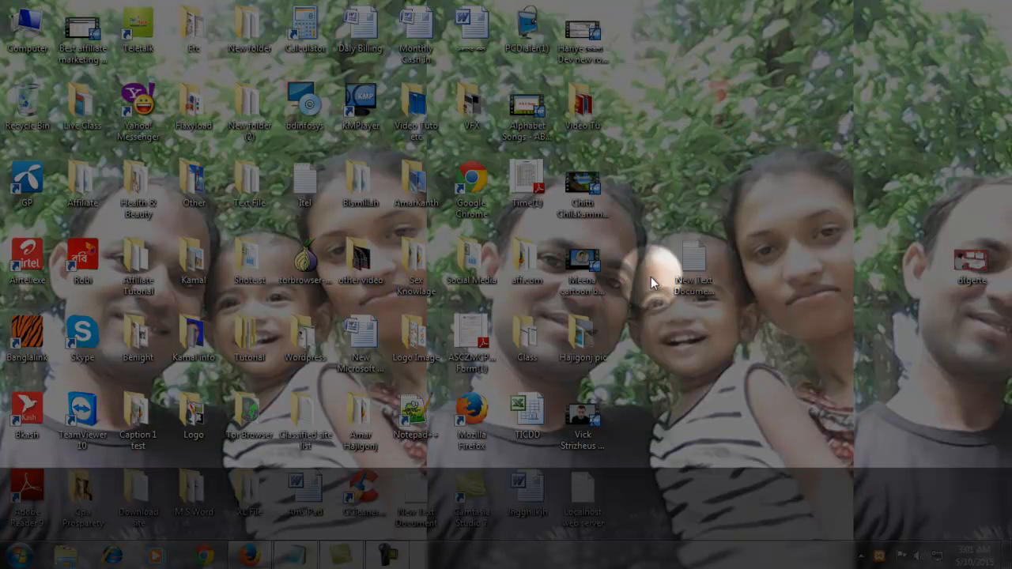
Step: Launch XAMPP Control Panel from the XAMPP folder of the installed programs
left_click(18, 558)
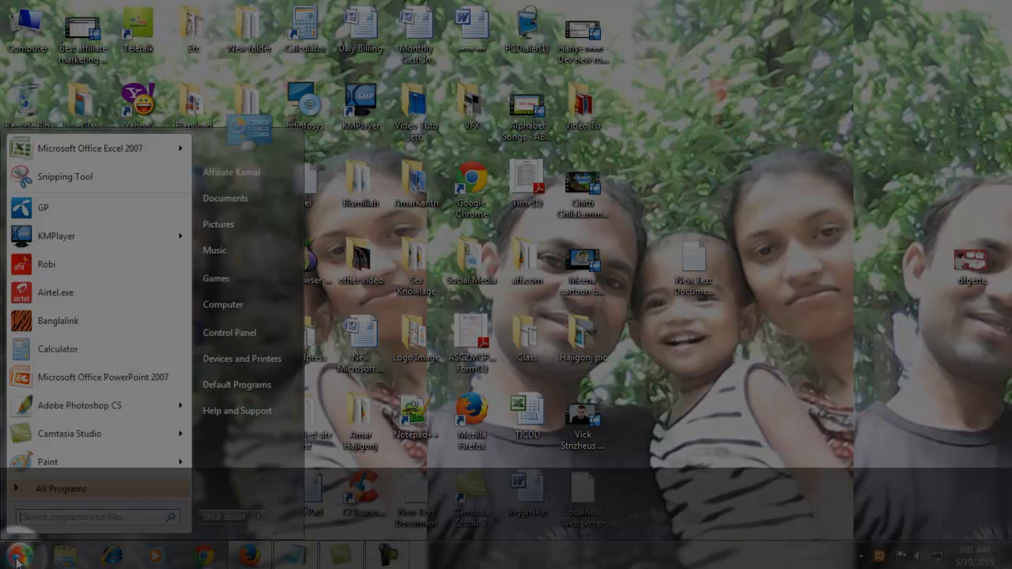
left_click(81, 490)
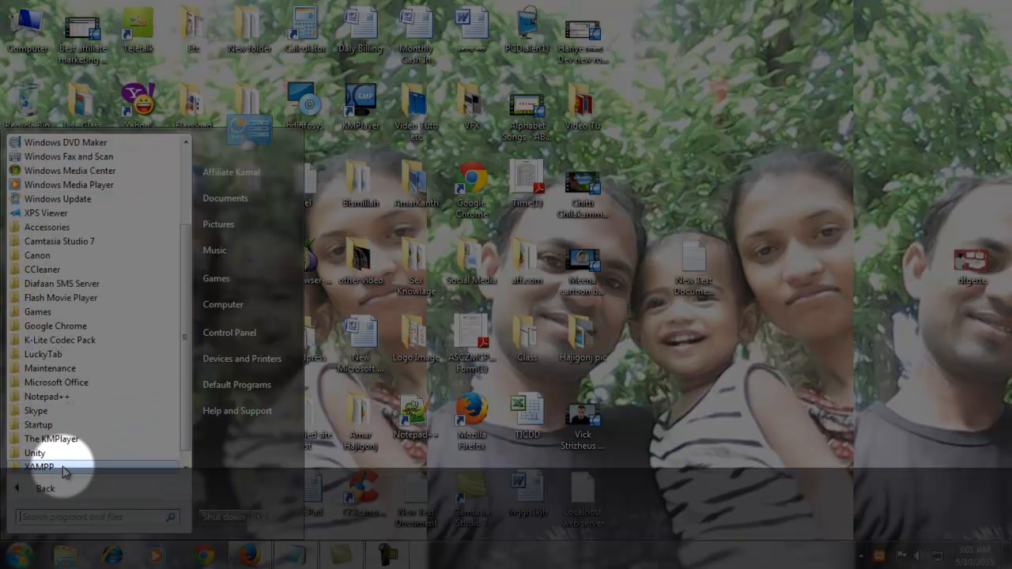
left_click(65, 469)
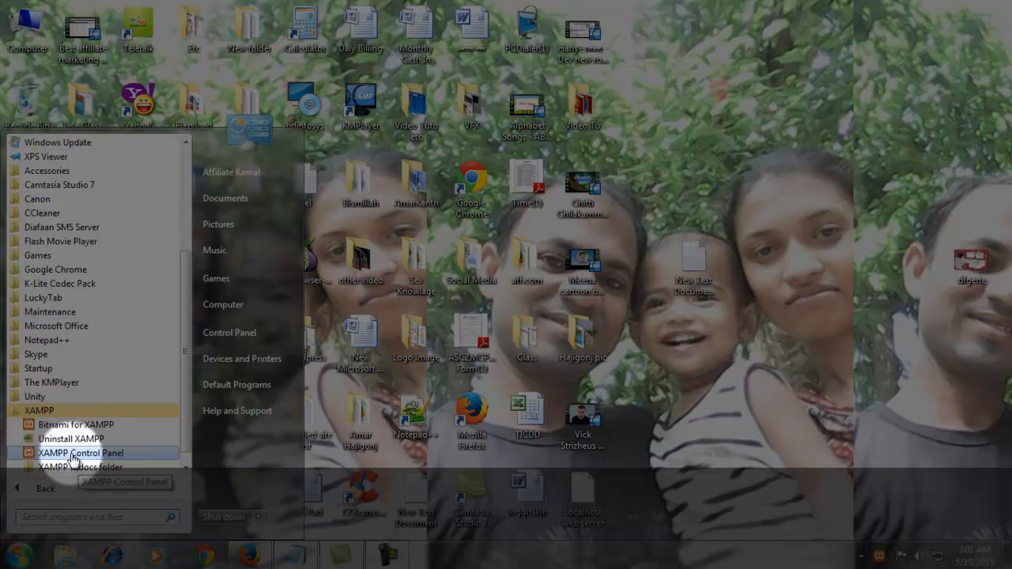
left_click(75, 456)
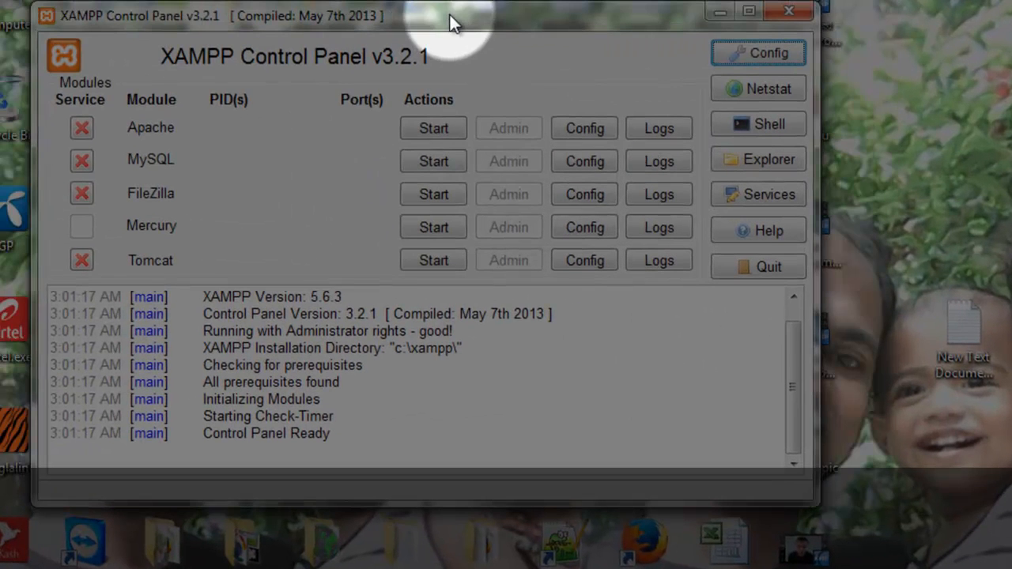
Step: Start the Apache and MySQL modules and allow mysqld access through Windows Firewall on public networks
left_click(433, 130)
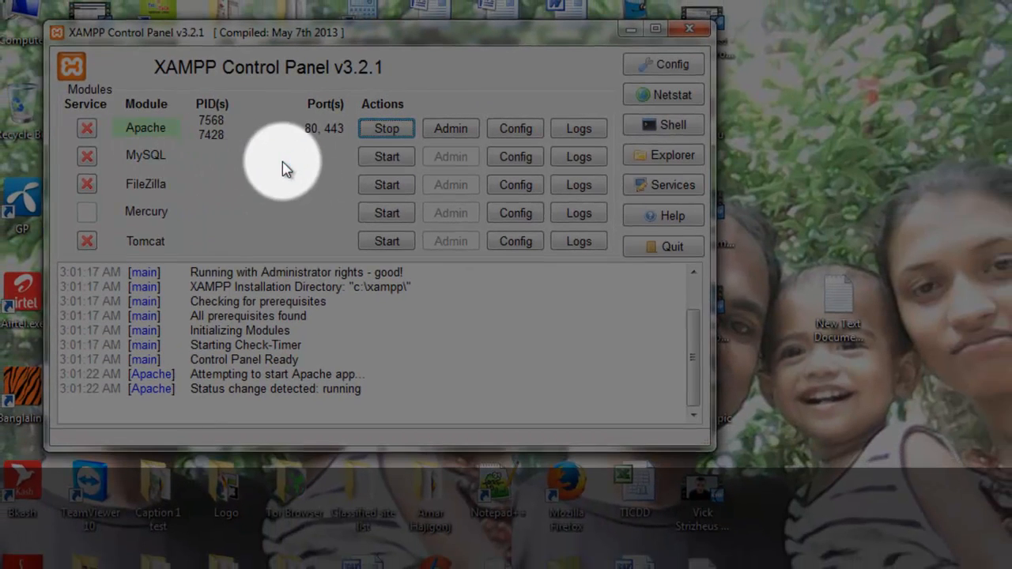
left_click(387, 156)
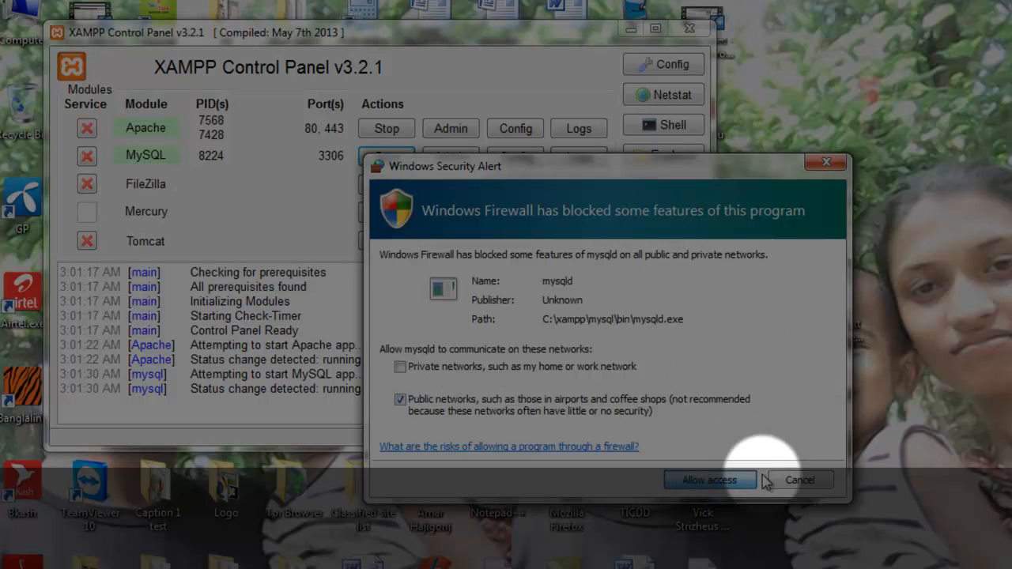
left_click(725, 480)
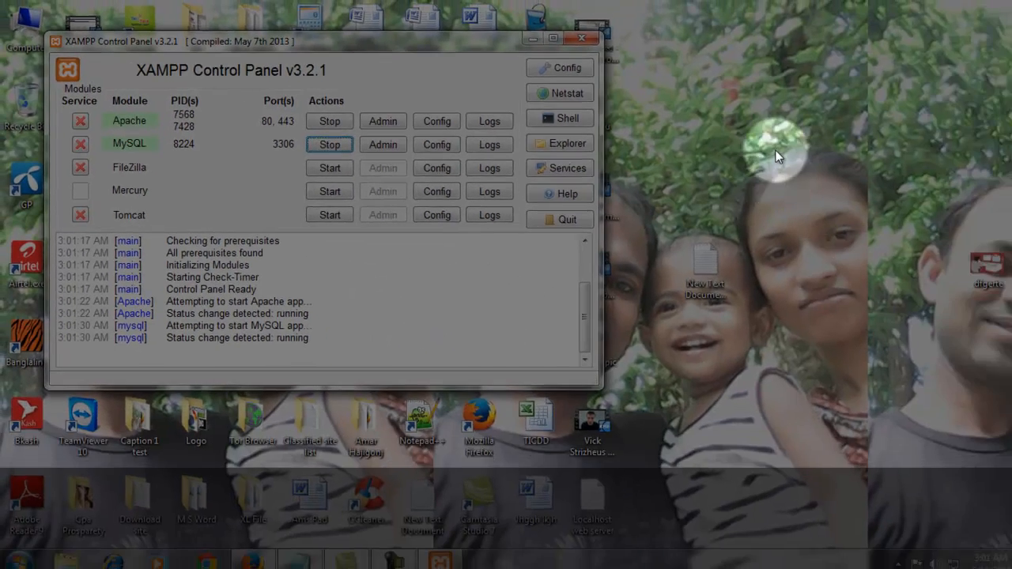
right_click(923, 126)
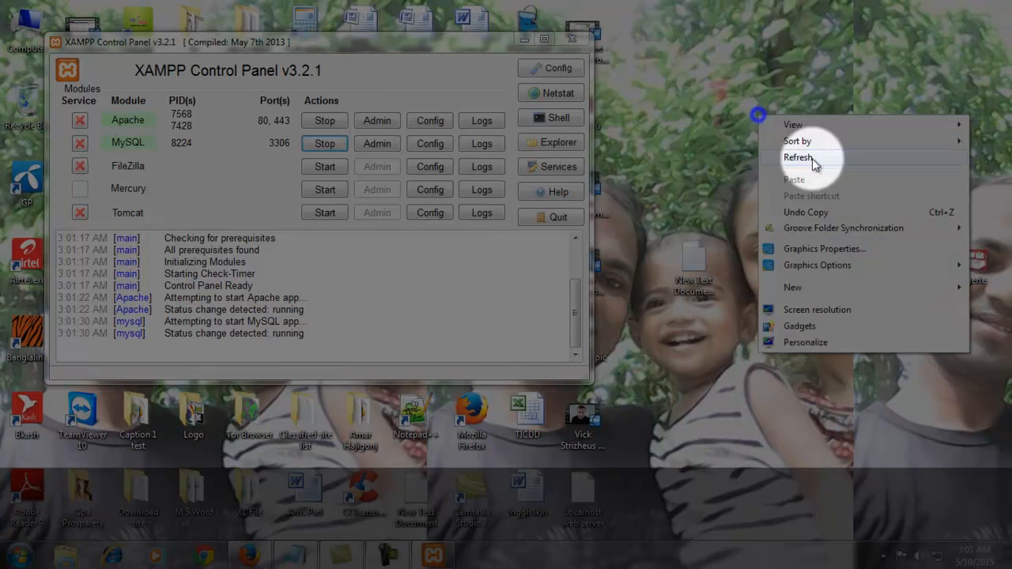
left_click(830, 158)
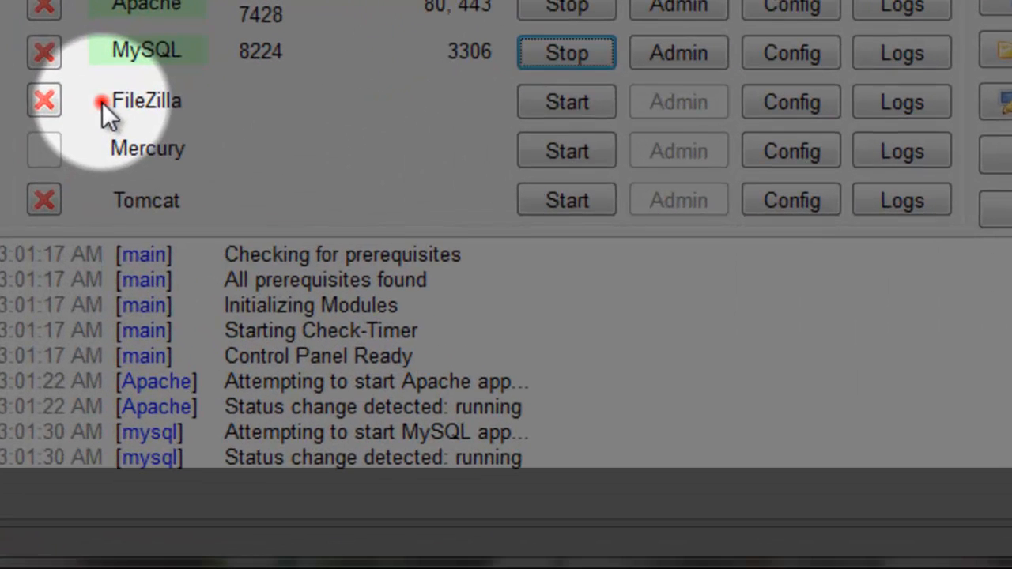
left_click(106, 166)
left_click(189, 108)
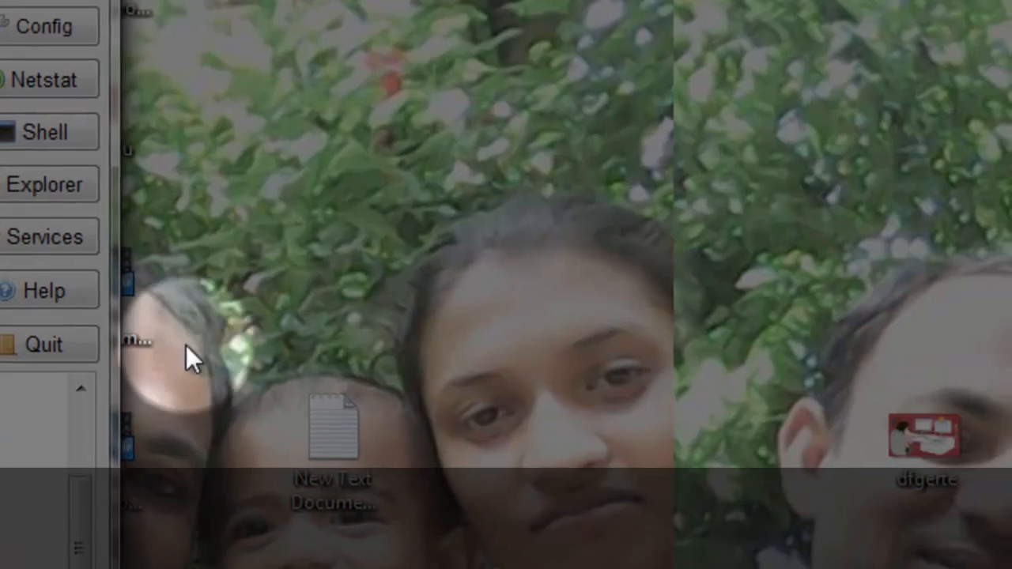
right_click(459, 102)
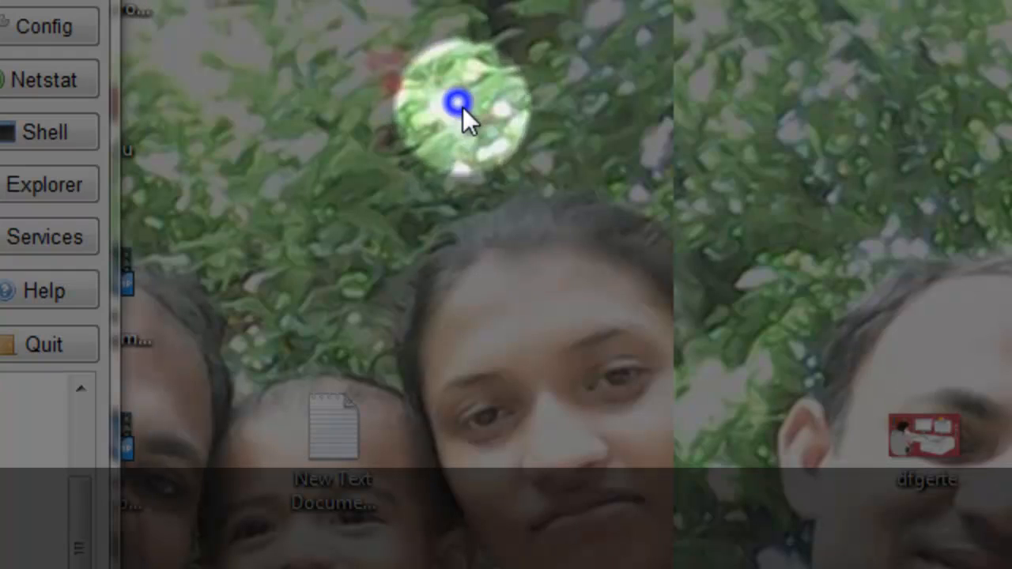
left_click(550, 196)
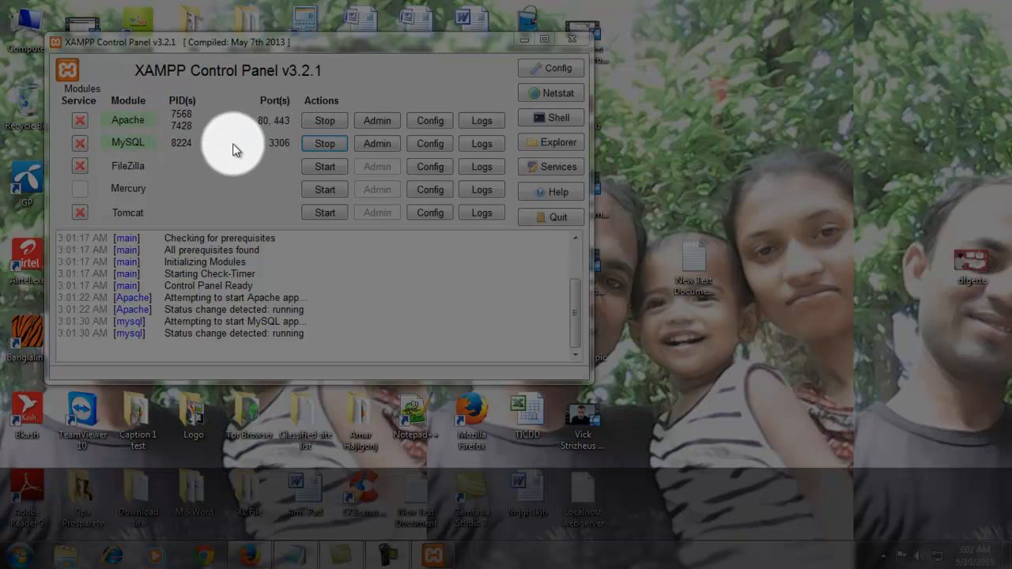
Step: Stop the running Apache and MySQL modules and start both of them again
left_click(324, 121)
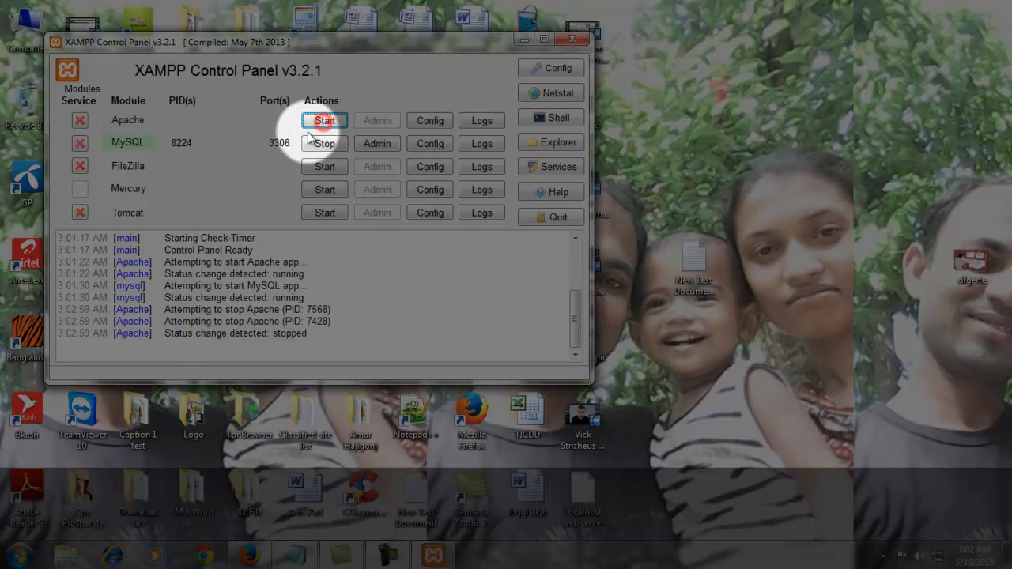
left_click(324, 144)
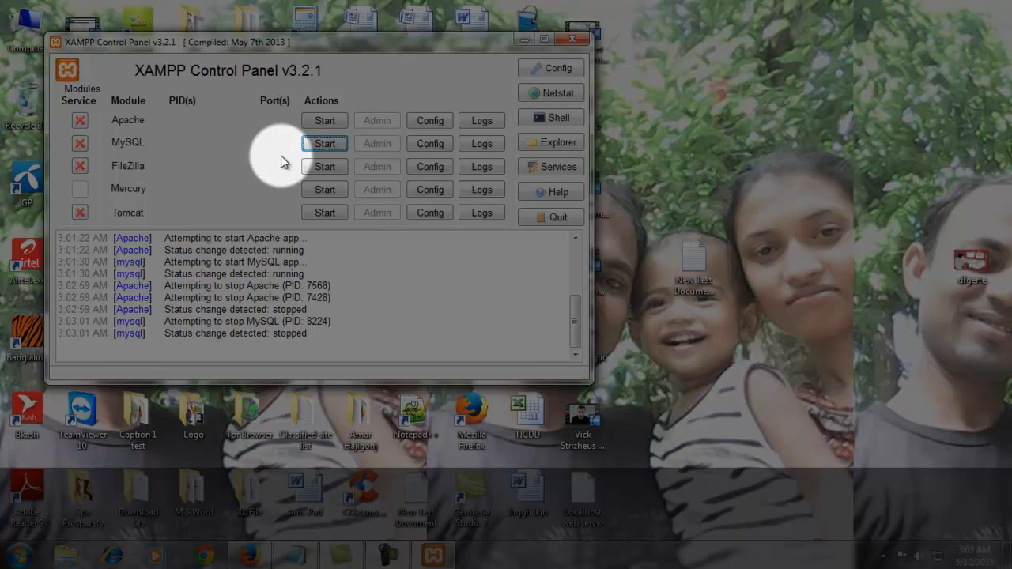
left_click(325, 121)
left_click(325, 143)
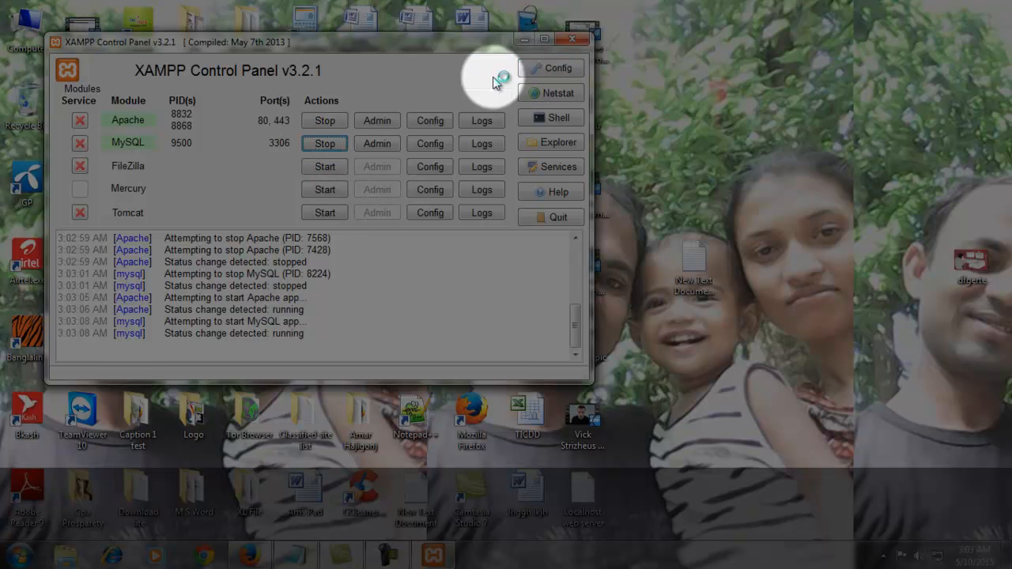
Step: Minimize the XAMPP Control Panel and refresh the desktop
right_click(734, 105)
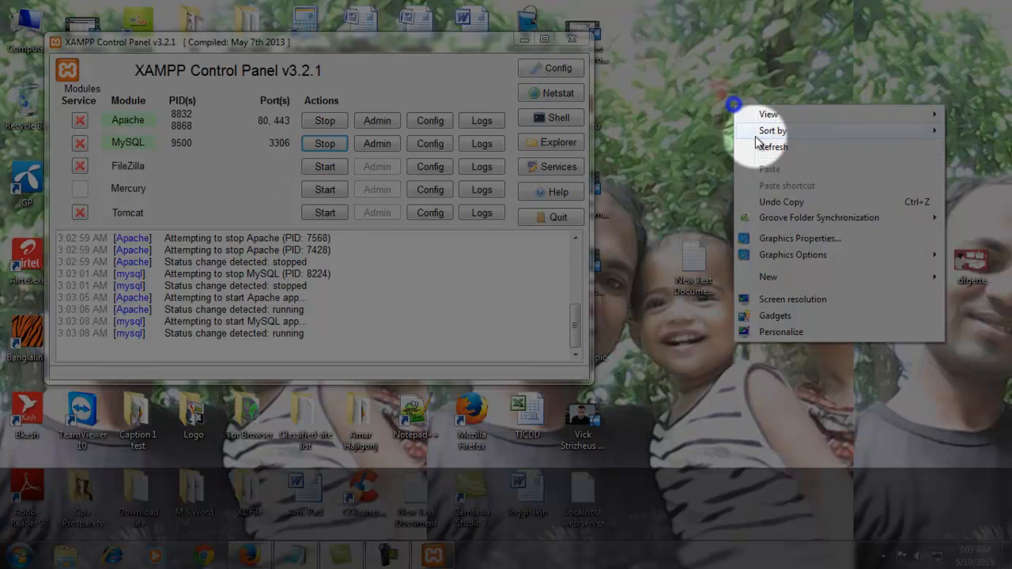
left_click(756, 146)
left_click(526, 41)
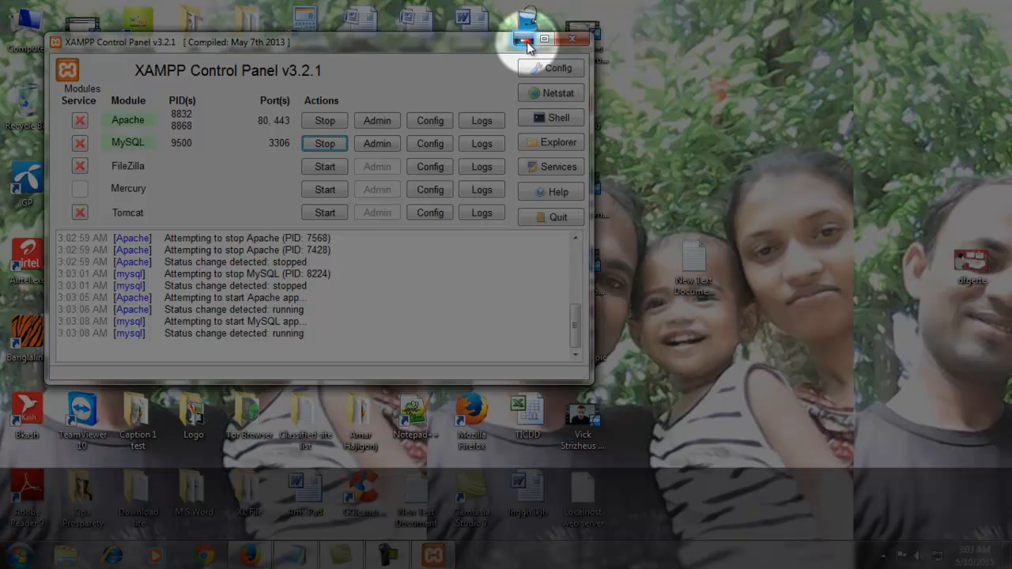
left_click(526, 41)
right_click(709, 153)
left_click(763, 192)
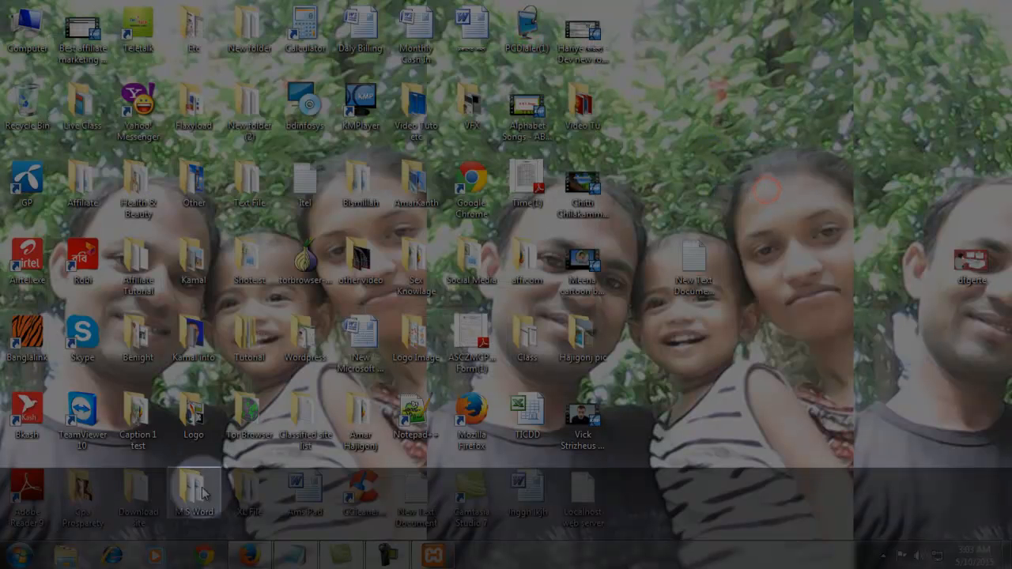
Step: Switch to Firefox, replace the XAMPP Installers tab with a new tab, and load localhost in it
left_click(249, 555)
left_click(311, 11)
left_click(177, 12)
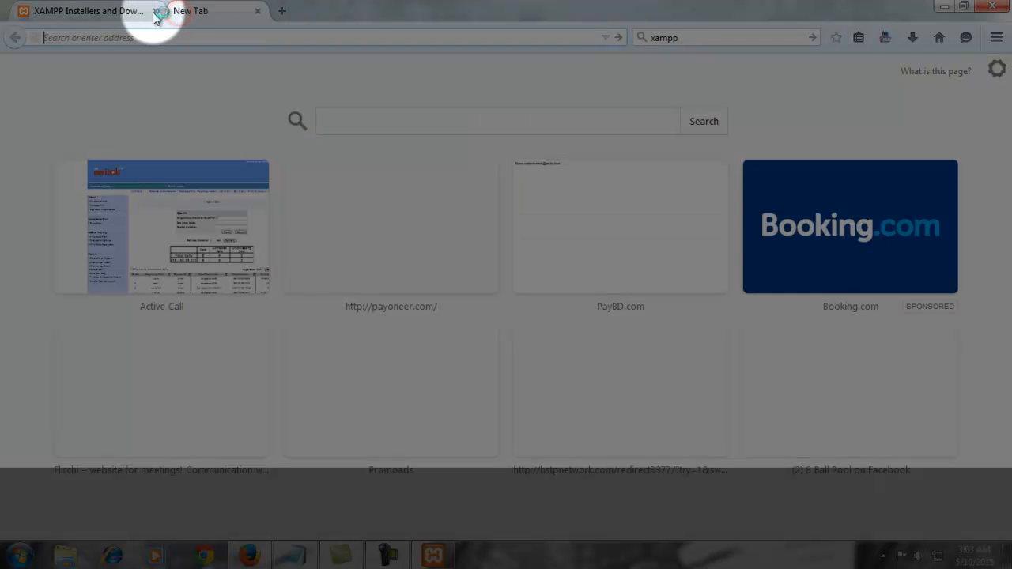
left_click(155, 12)
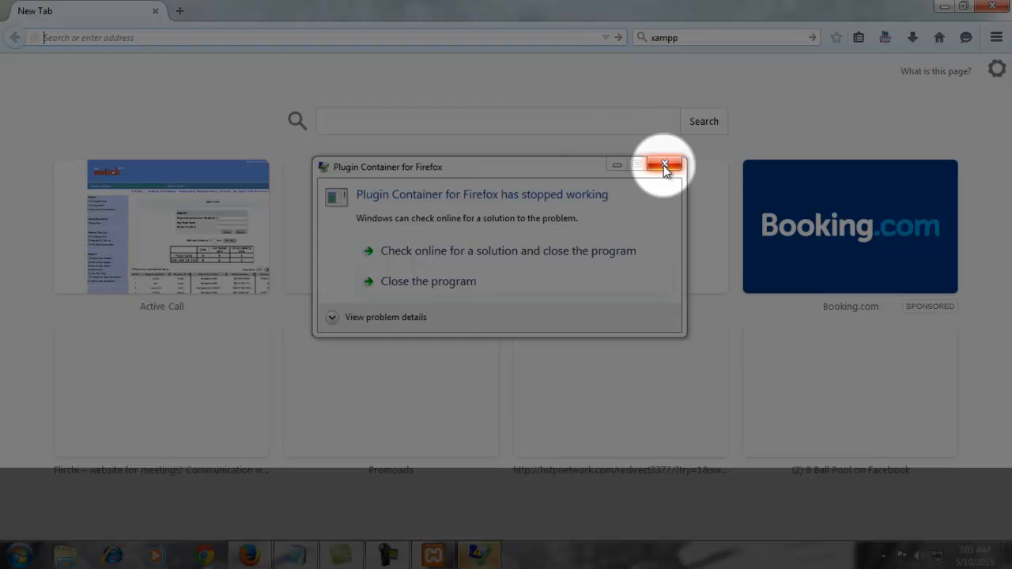
left_click(664, 165)
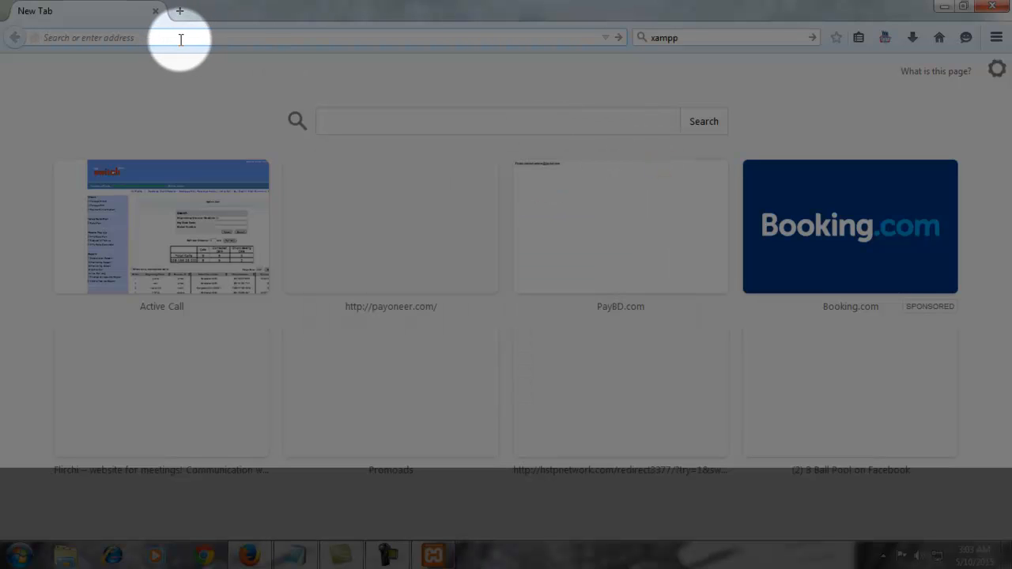
type("localhost")
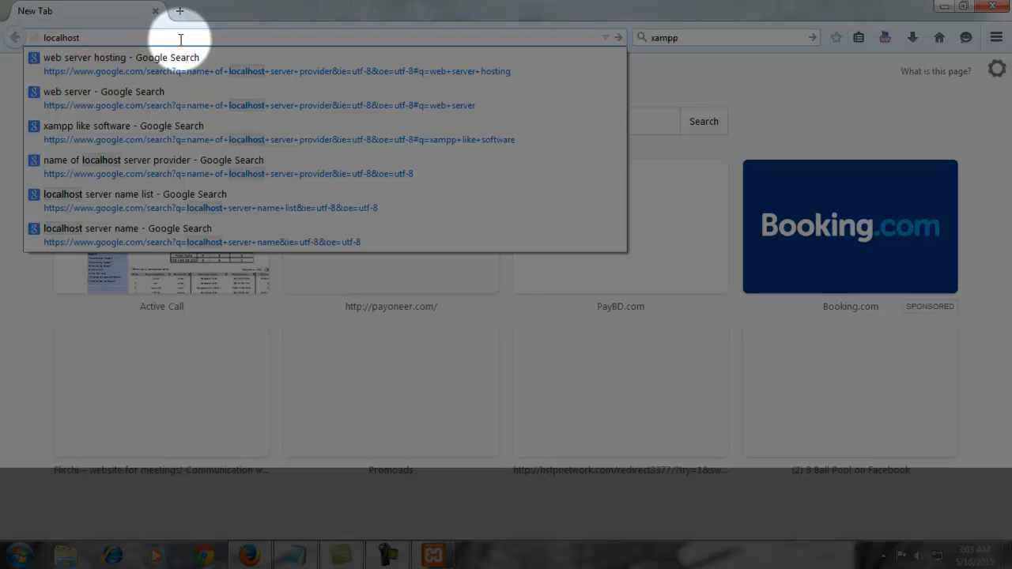
key("Return")
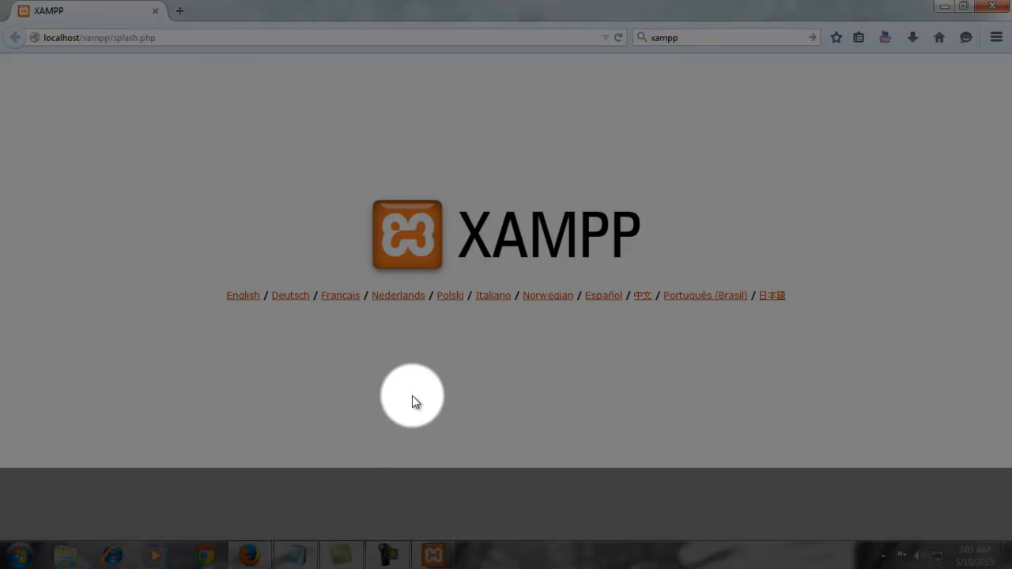
Step: Check the modules in the XAMPP Control Panel, minimize it, and view the English XAMPP for Windows welcome page
left_click(430, 554)
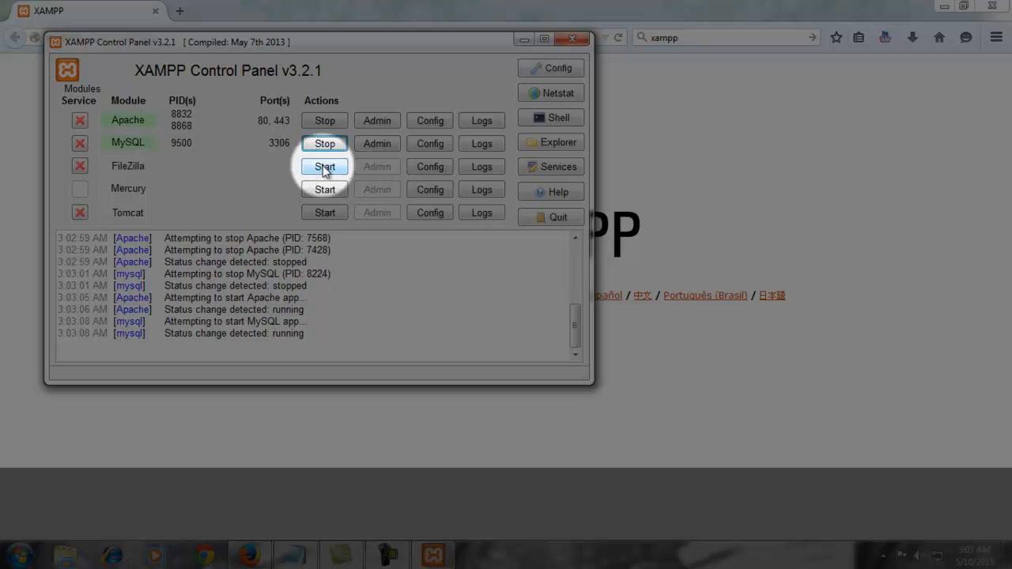
left_click(525, 39)
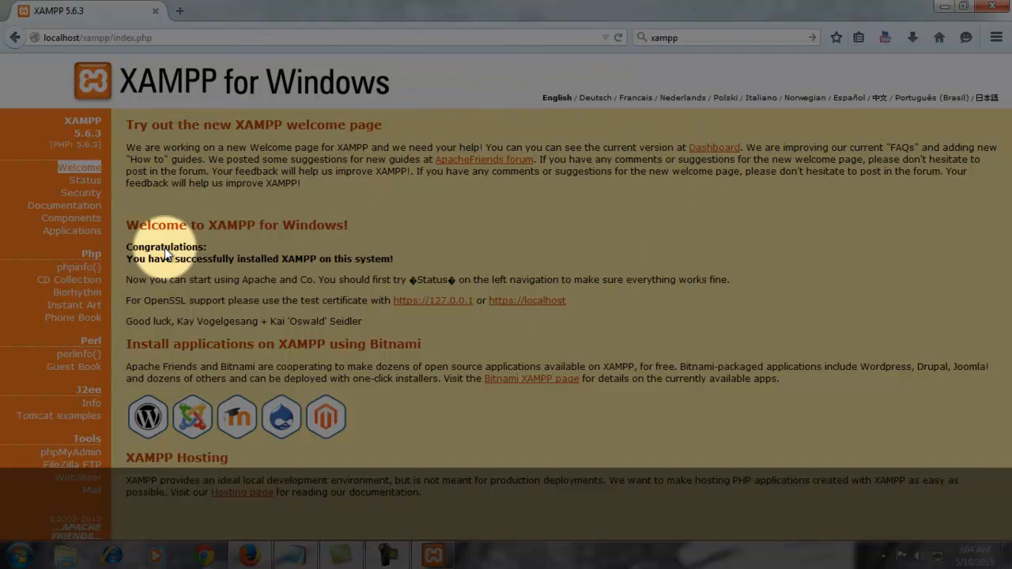
left_click(93, 169)
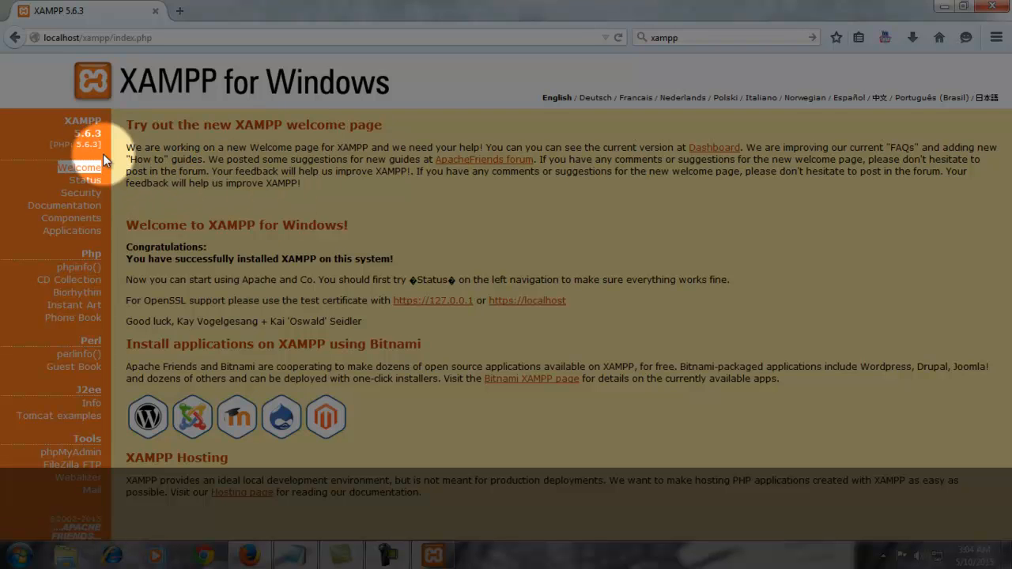
Step: Examine the XAMPP Status page and the full Security overview, closing the security page when done
left_click(88, 181)
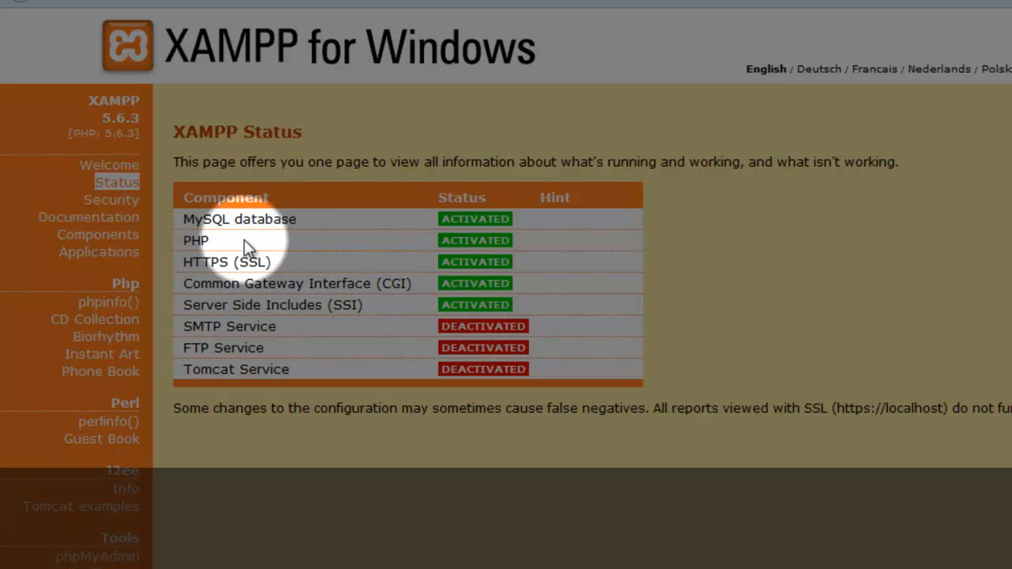
left_click(111, 202)
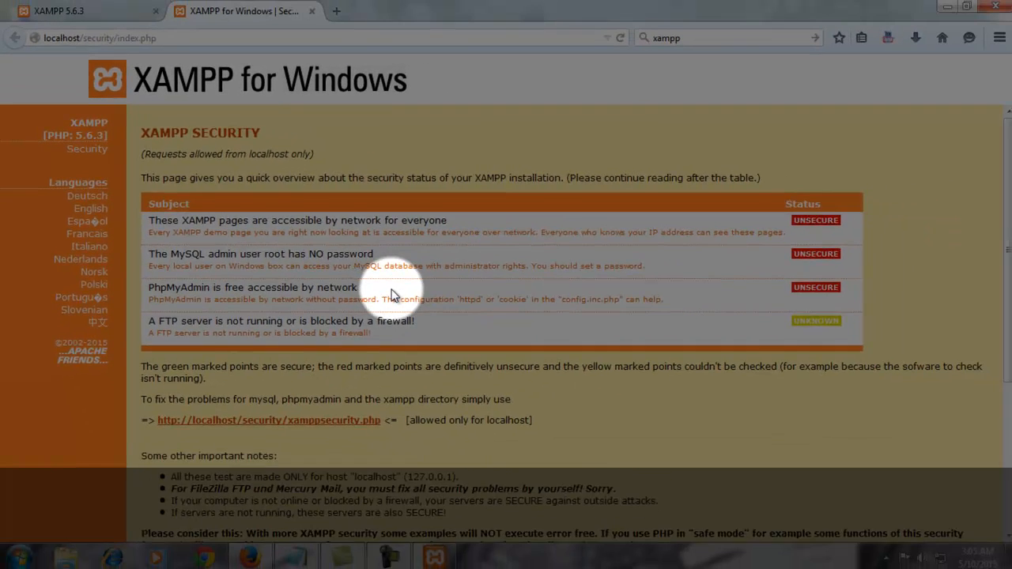
scroll(392, 294, "down", 5)
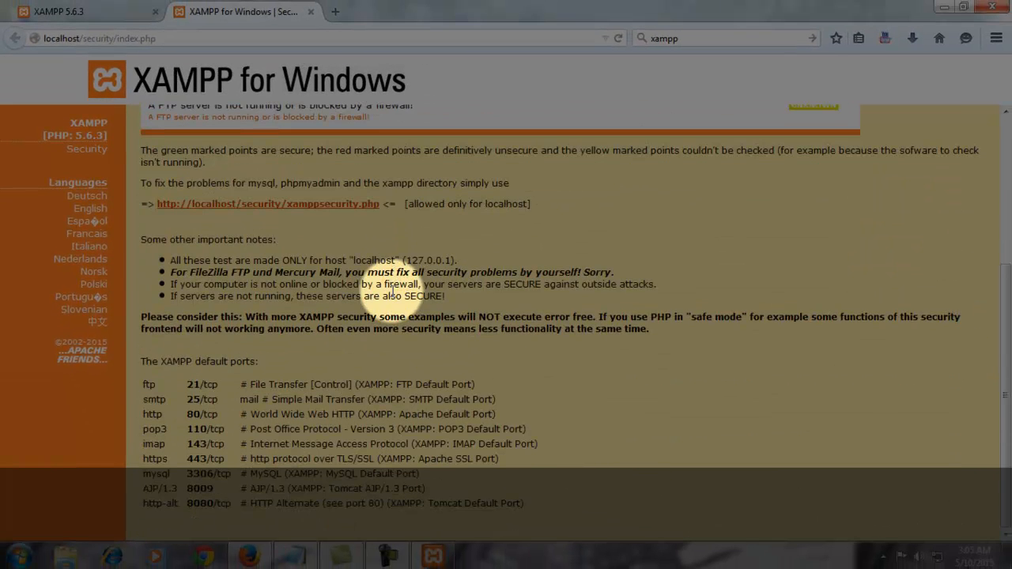
scroll(308, 363, "up", 5)
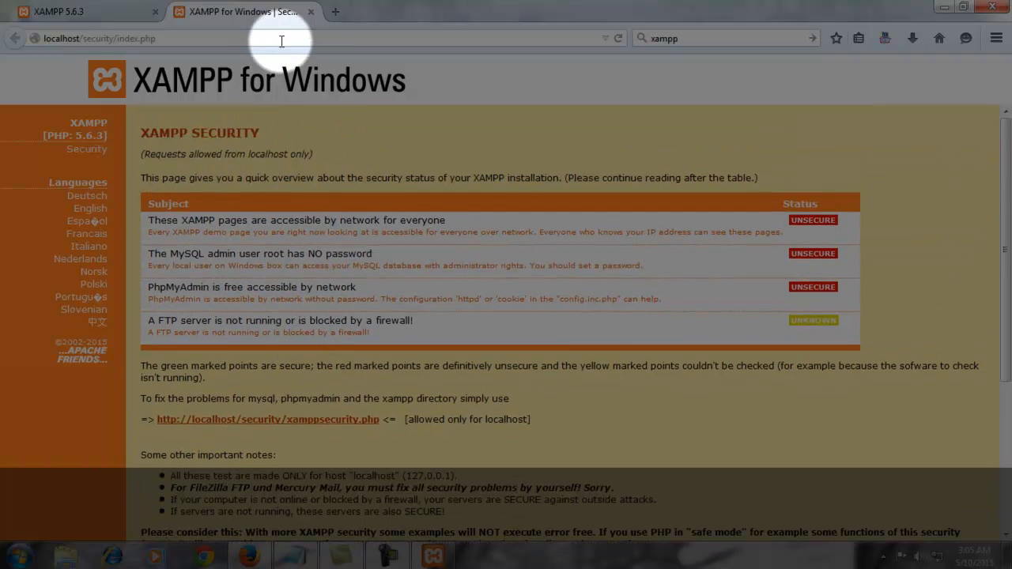
left_click(311, 12)
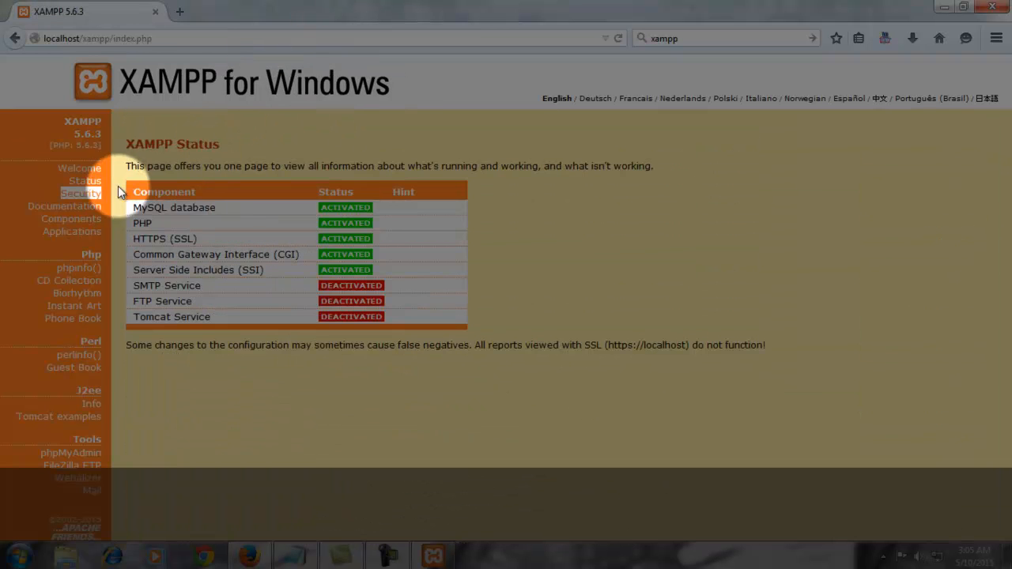
Step: View the Documentation, Components and Applications pages of XAMPP for Windows
left_click(82, 207)
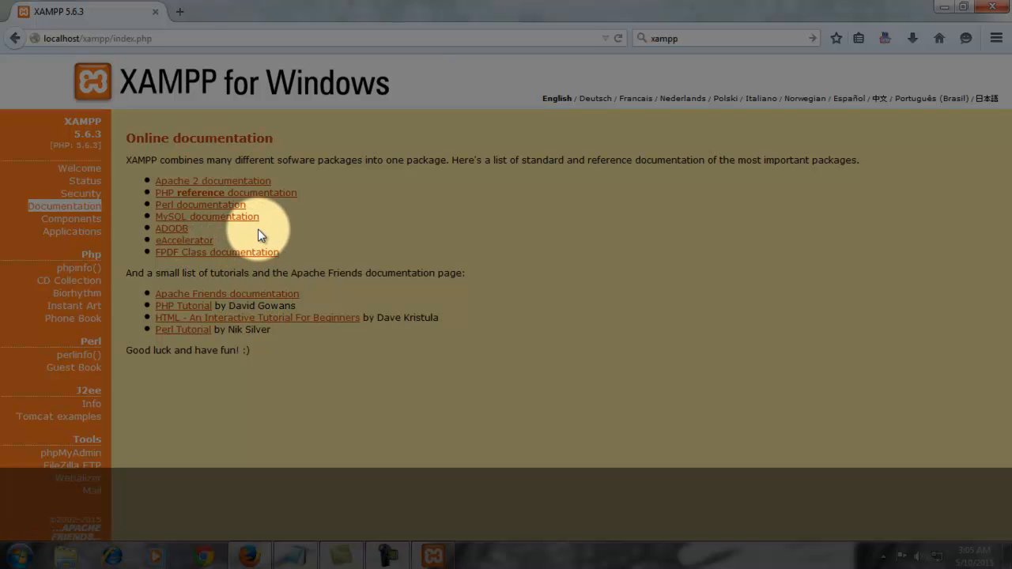
left_click(82, 227)
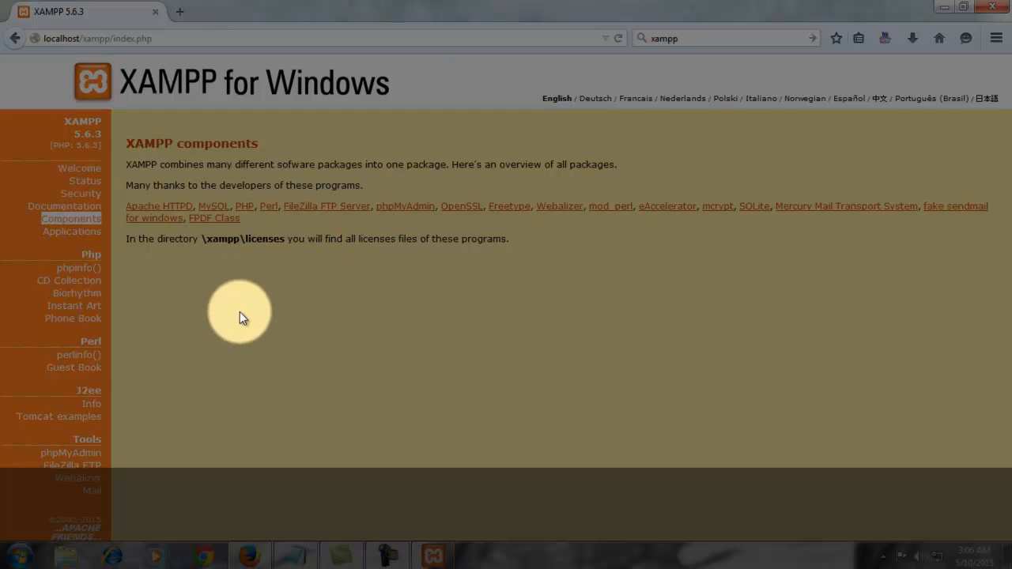
left_click(71, 231)
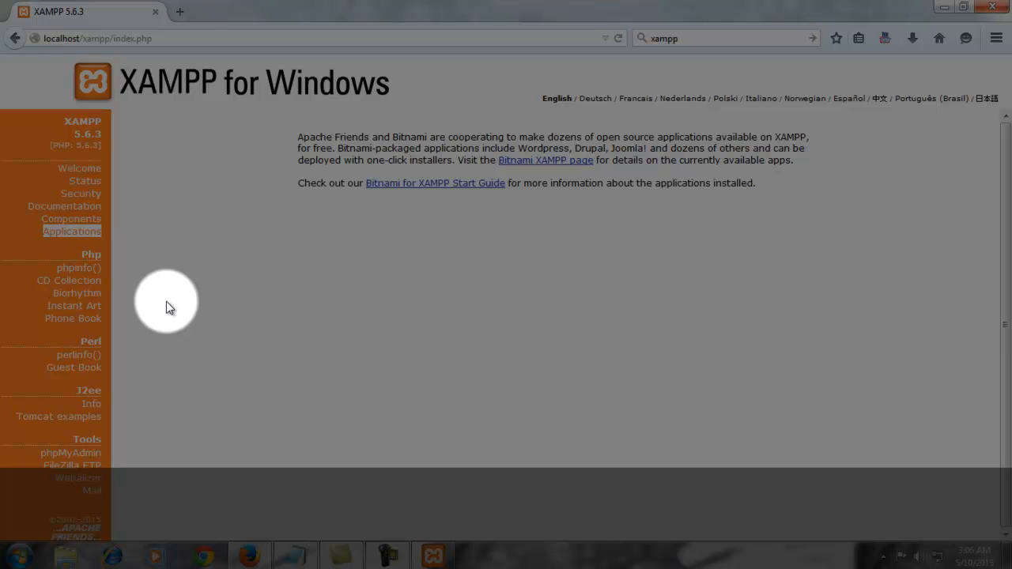
scroll(153, 287, "down", 1)
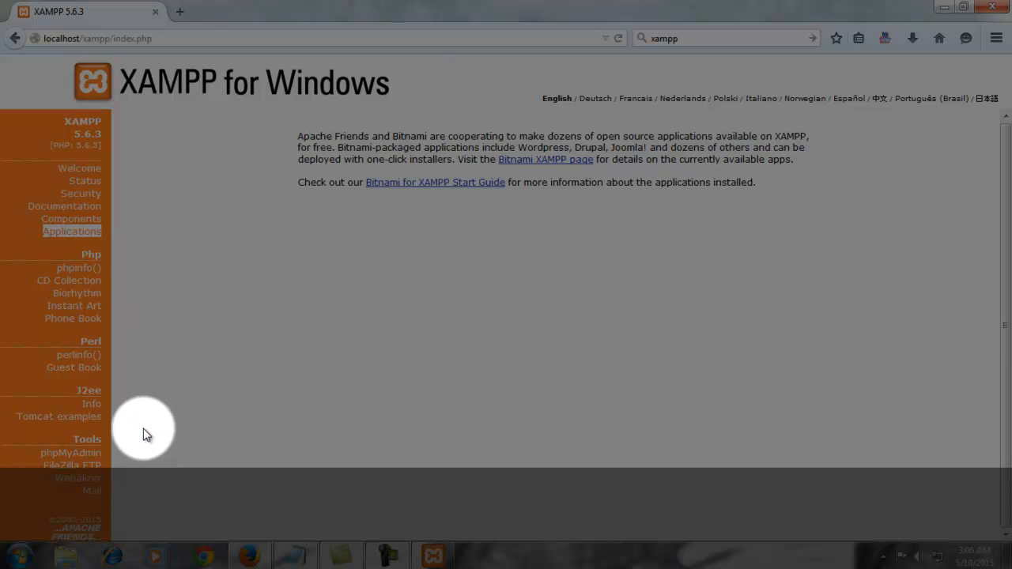
Step: Open phpMyAdmin from the XAMPP tools and close the advertising tab that pops up
left_click(82, 455)
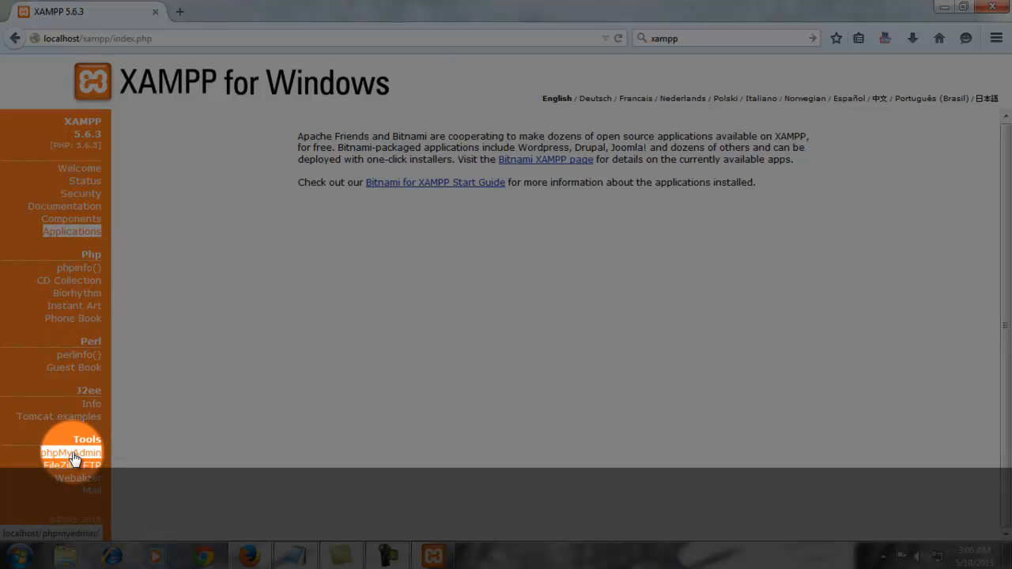
left_click(73, 454)
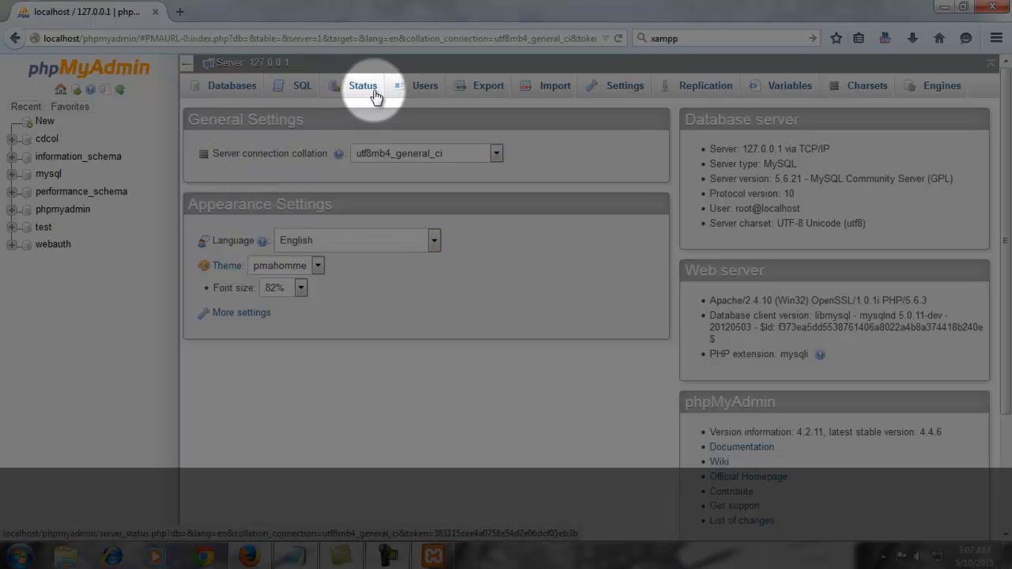
left_click(522, 94)
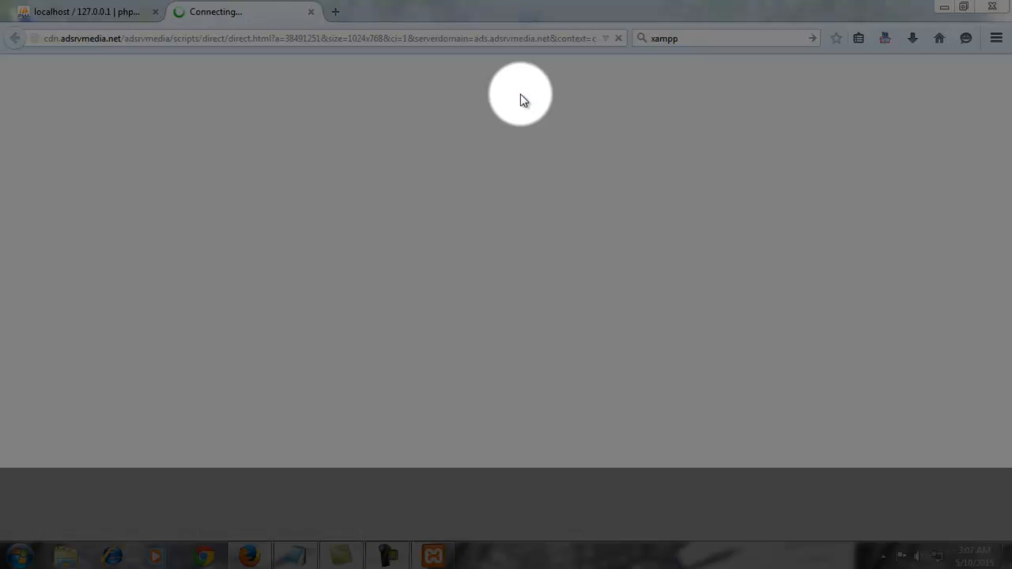
left_click(310, 13)
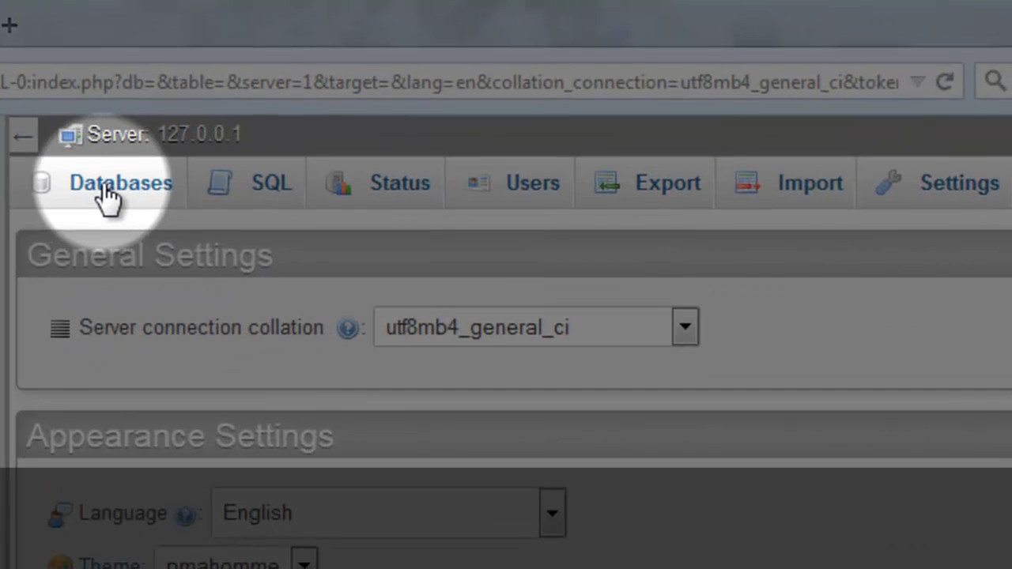
Step: Open the Databases page in phpMyAdmin and activate the name field for creating a database
left_click(218, 90)
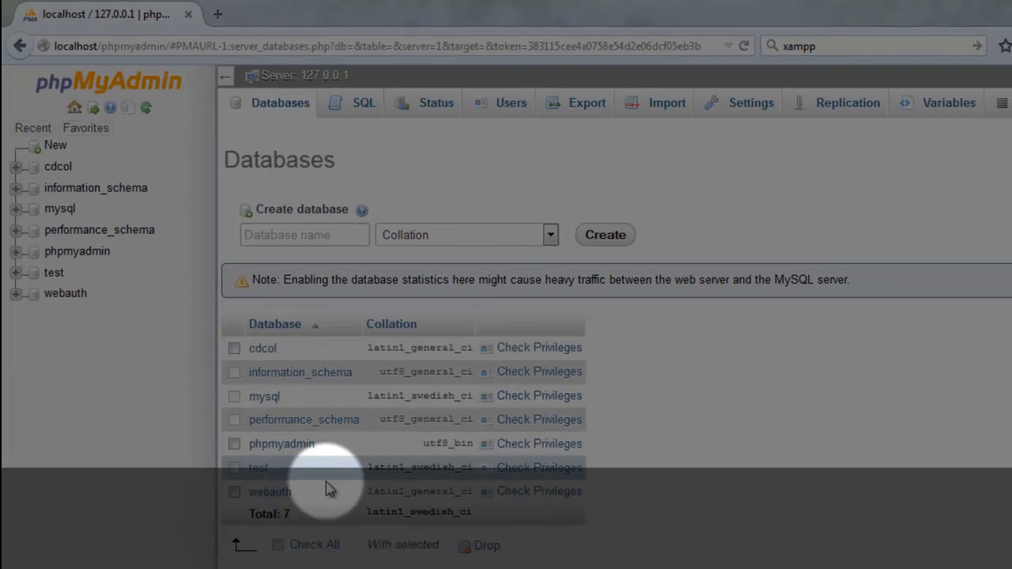
left_click(334, 235)
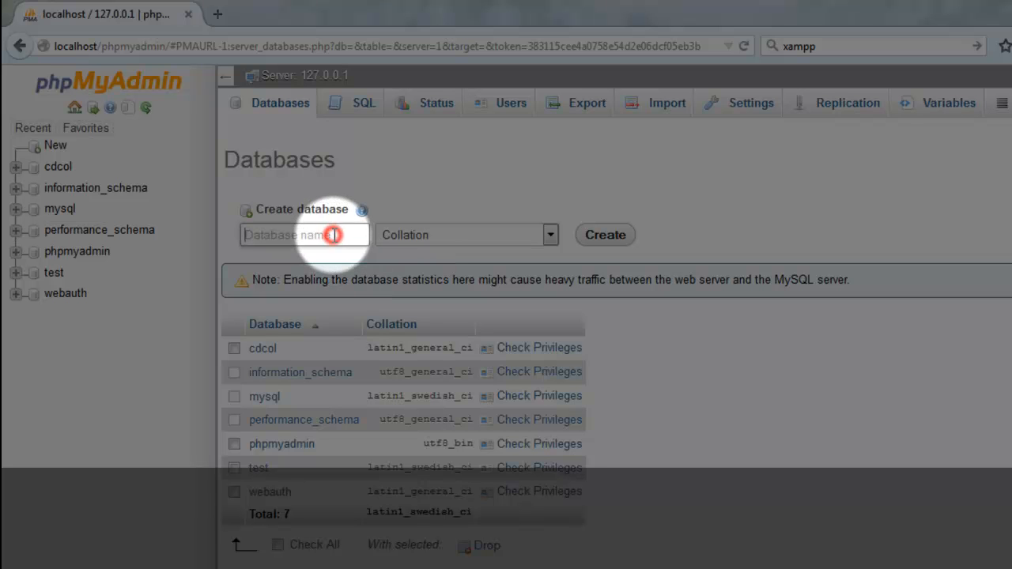